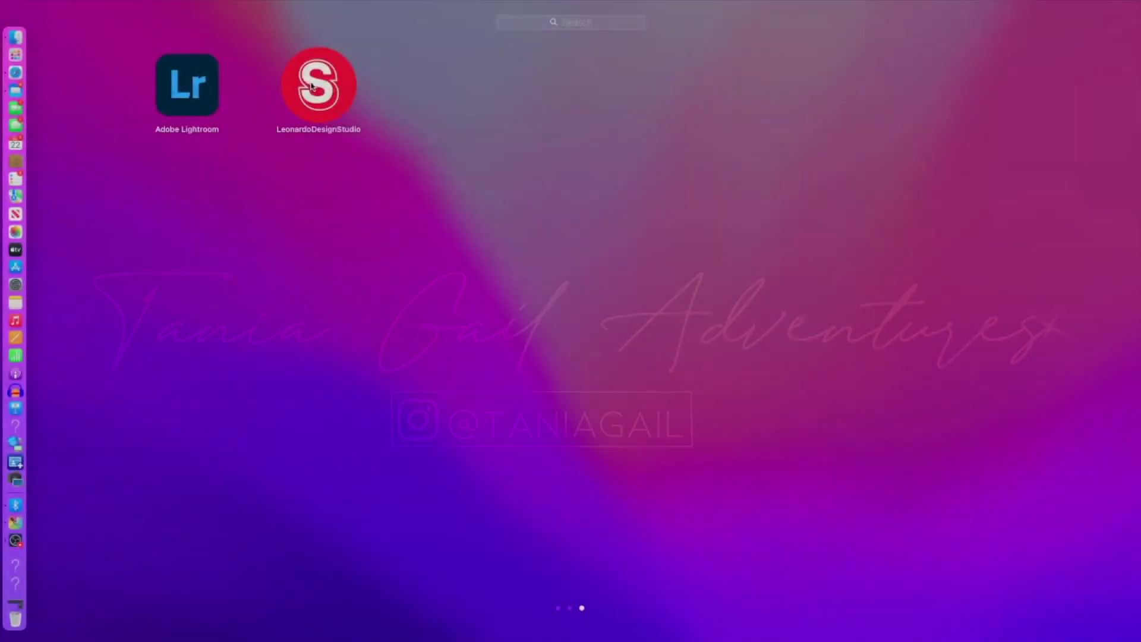
# - Launch Leonardo Design Studio from its Launchpad icon
pyautogui.click(312, 86)
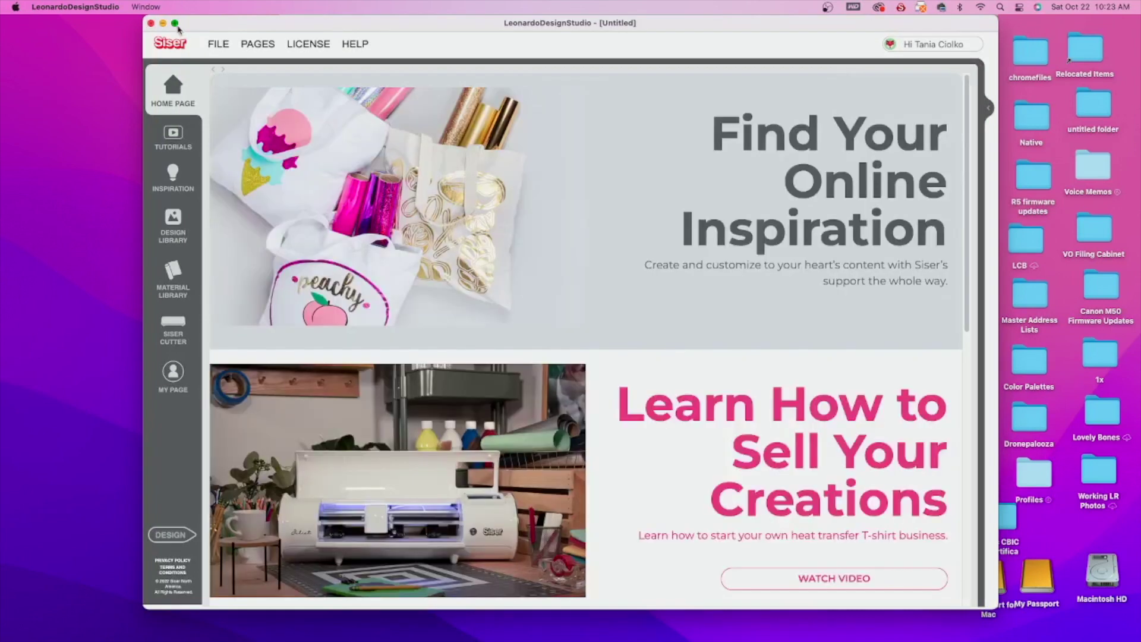
# - Maximize the window, then scroll down through the home page and back up to the top
pyautogui.click(175, 24)
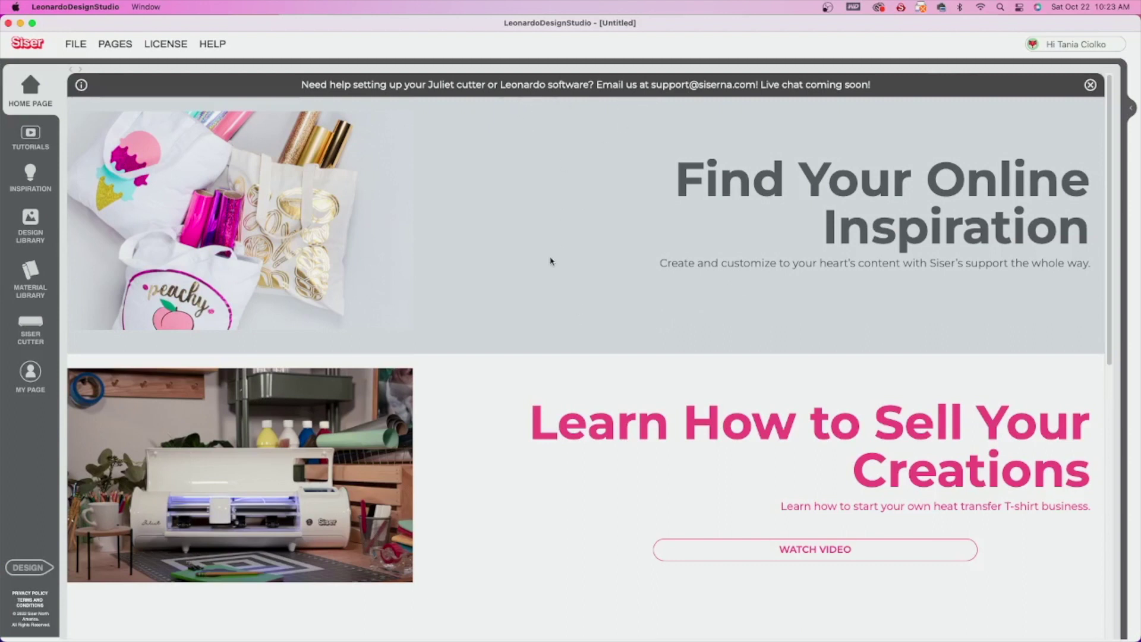
pyautogui.scroll(-3, 551, 260)
pyautogui.scroll(-2, 553, 260)
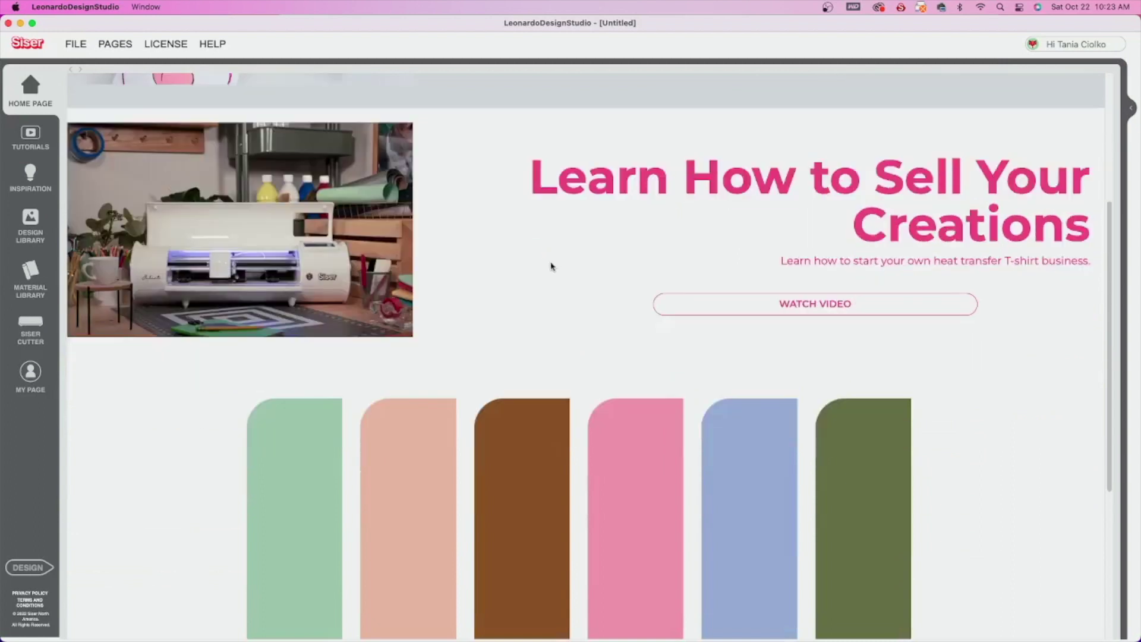
pyautogui.scroll(-2, 551, 267)
pyautogui.scroll(-3, 552, 266)
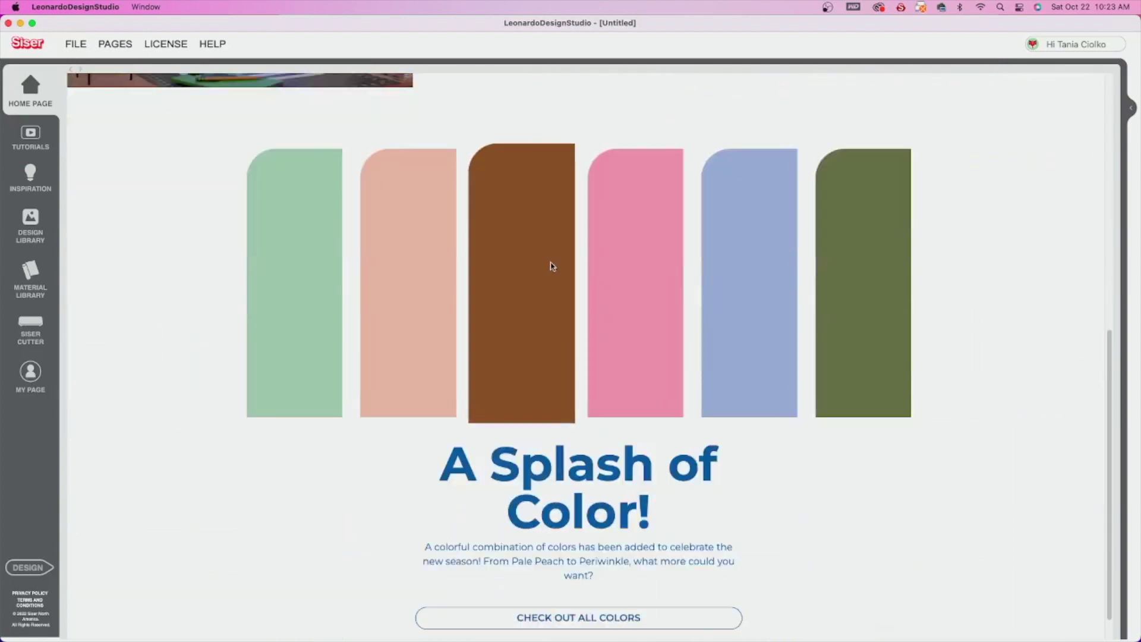
pyautogui.scroll(5, 551, 267)
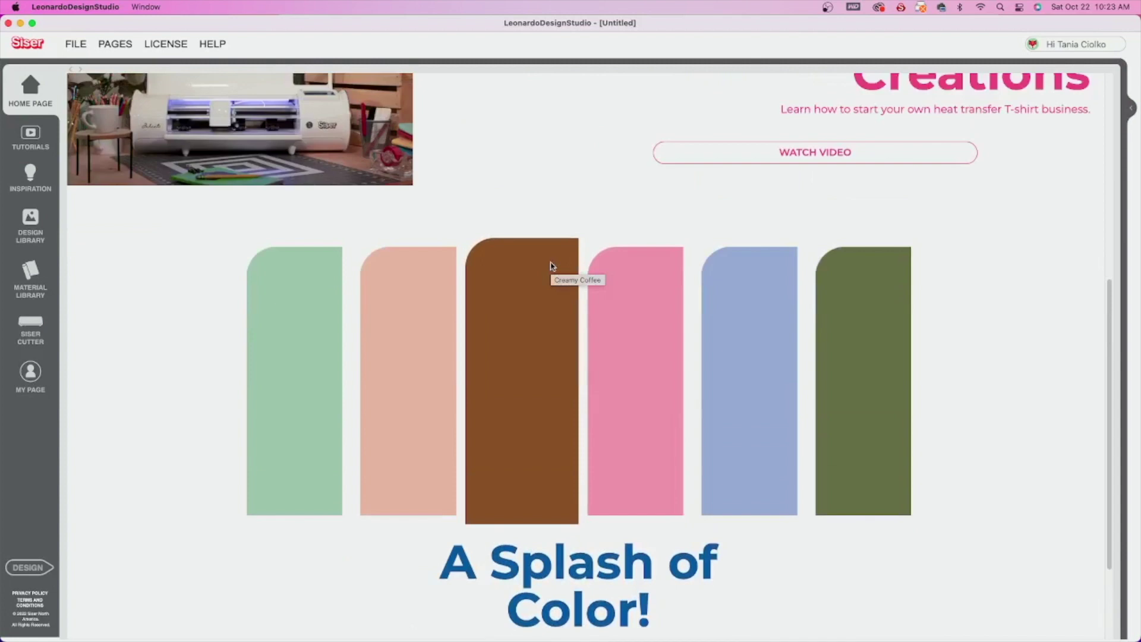
pyautogui.scroll(4, 551, 267)
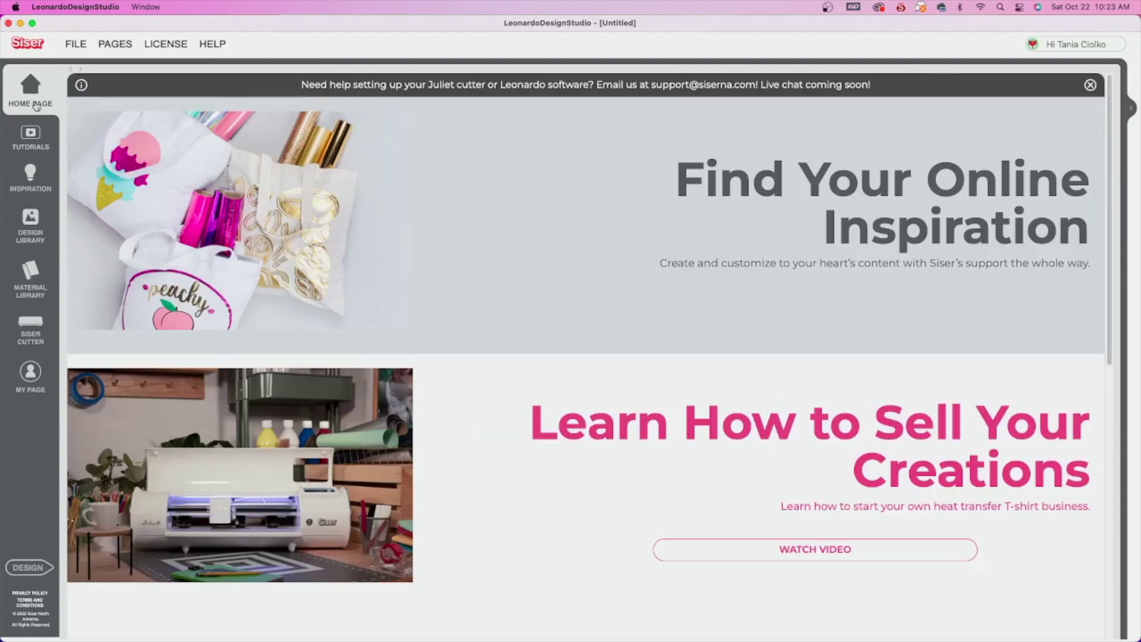
# - Open the Tutorials knowledge base and look over the Featured Tutorials category list without changing it
pyautogui.click(30, 142)
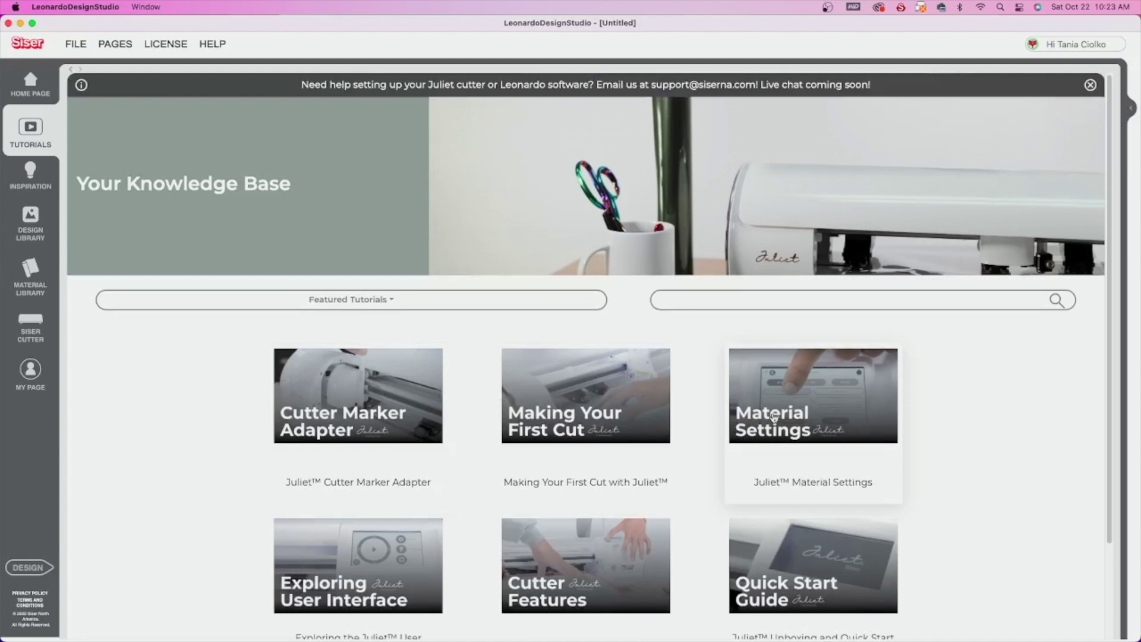
pyautogui.click(385, 308)
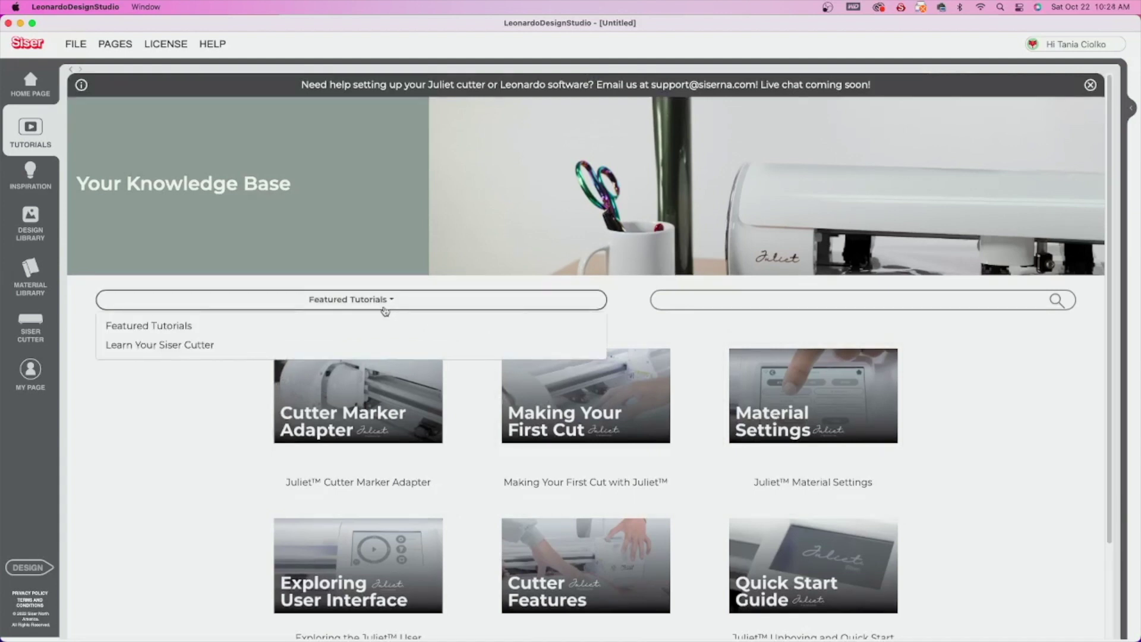
pyautogui.click(257, 412)
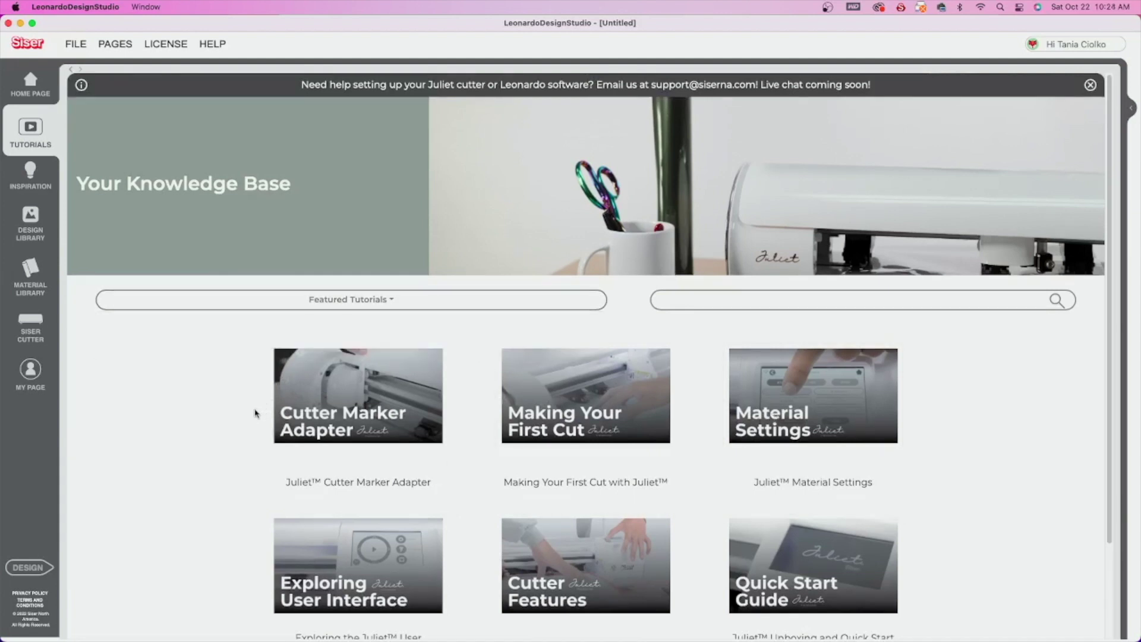
# - On the Inspiration page, view and then close the "Feel Alive" Skeleton Hoodie project details
pyautogui.click(30, 188)
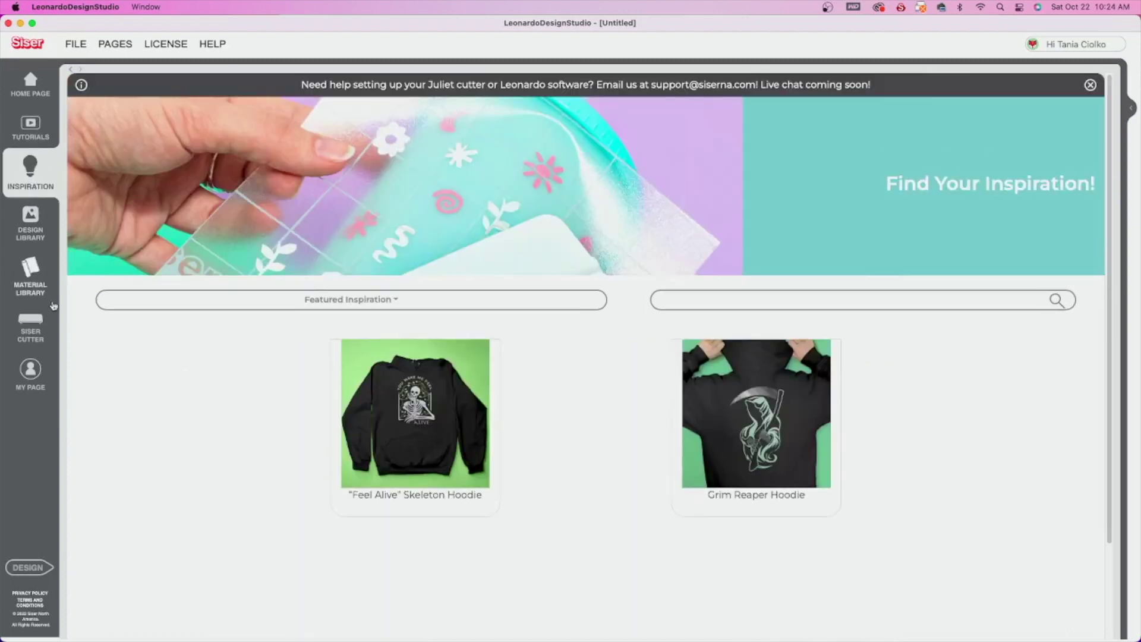
pyautogui.click(404, 405)
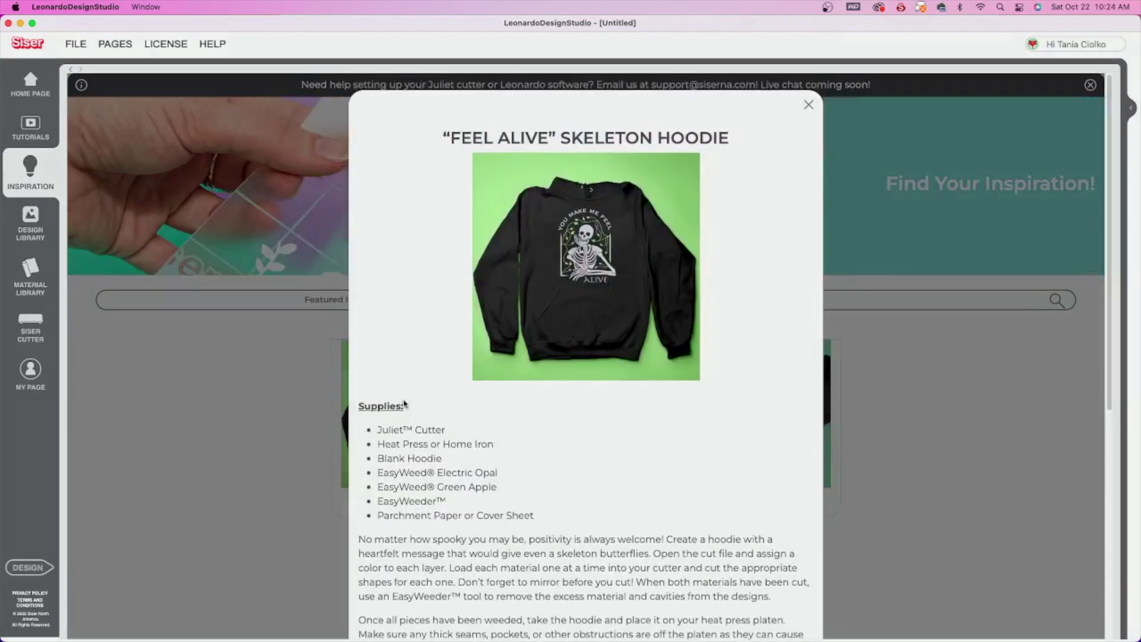
pyautogui.scroll(-1, 650, 453)
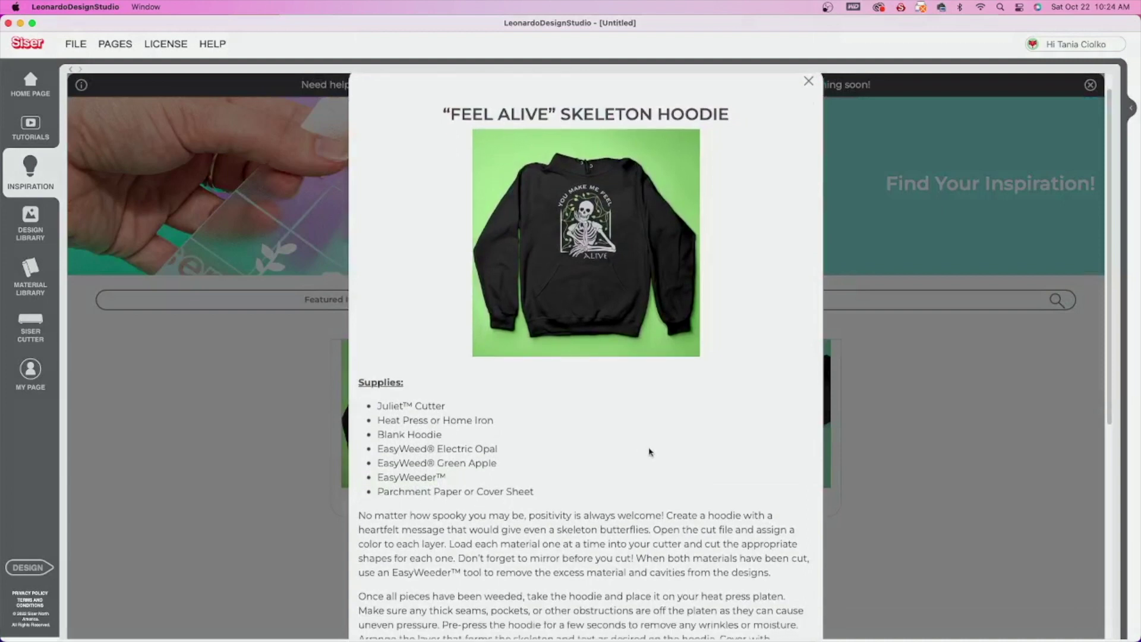
pyautogui.scroll(-3, 648, 452)
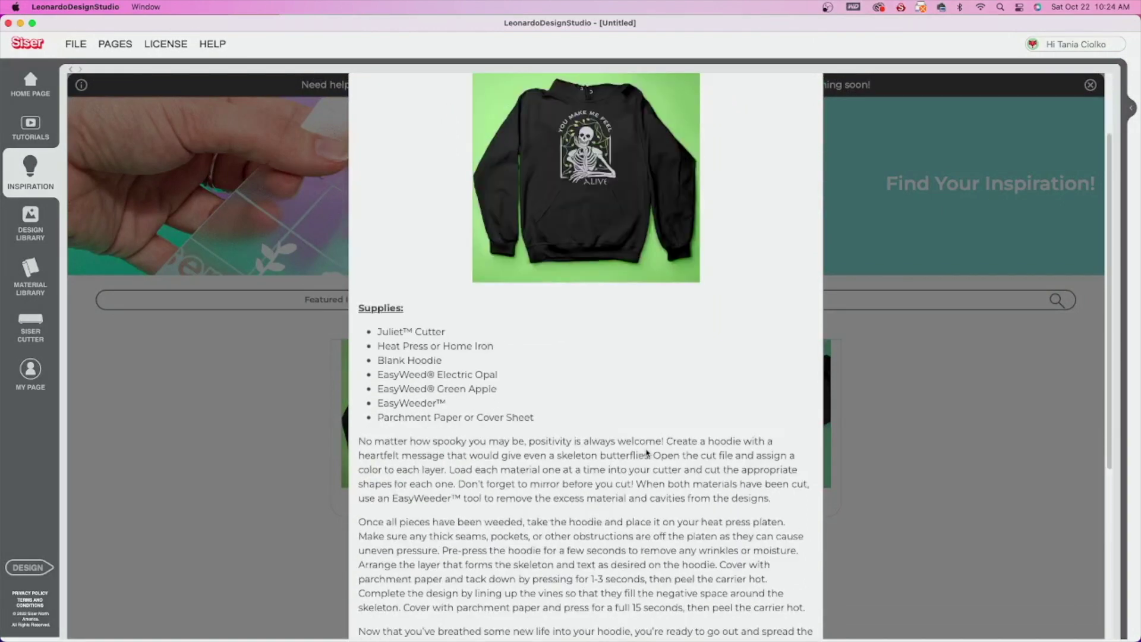
pyautogui.scroll(-5, 648, 452)
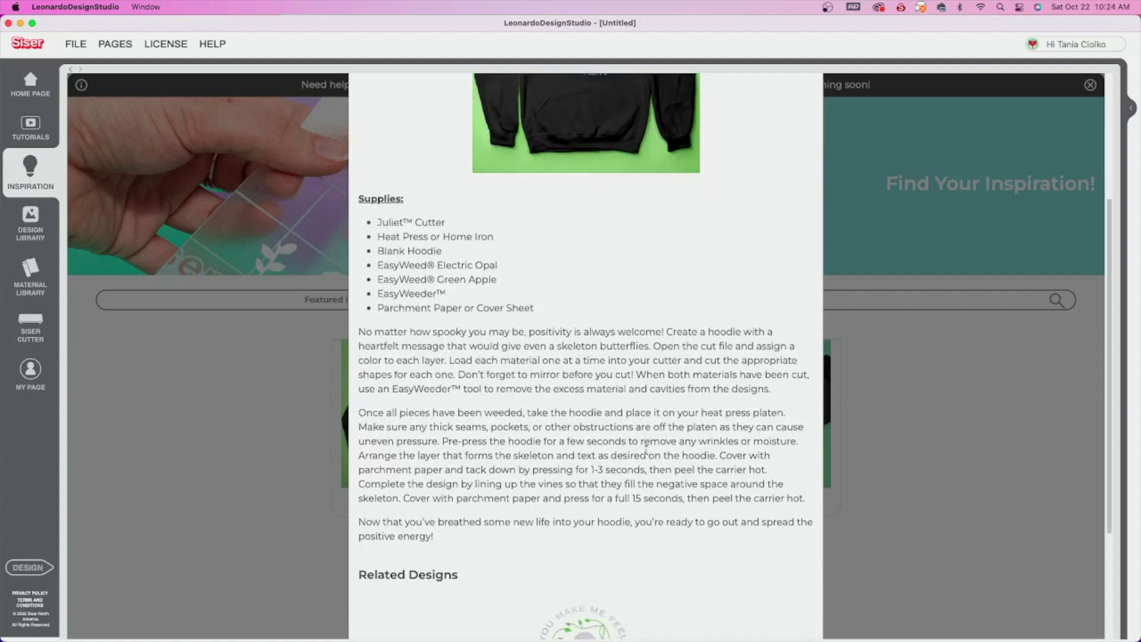
pyautogui.scroll(3, 647, 450)
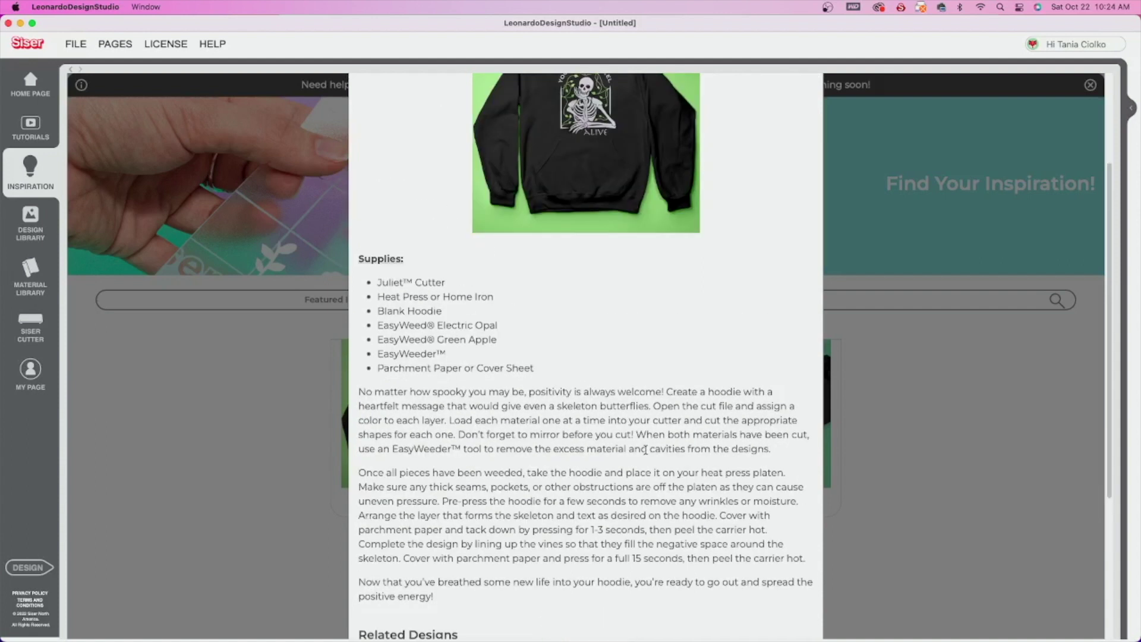
pyautogui.scroll(2, 646, 450)
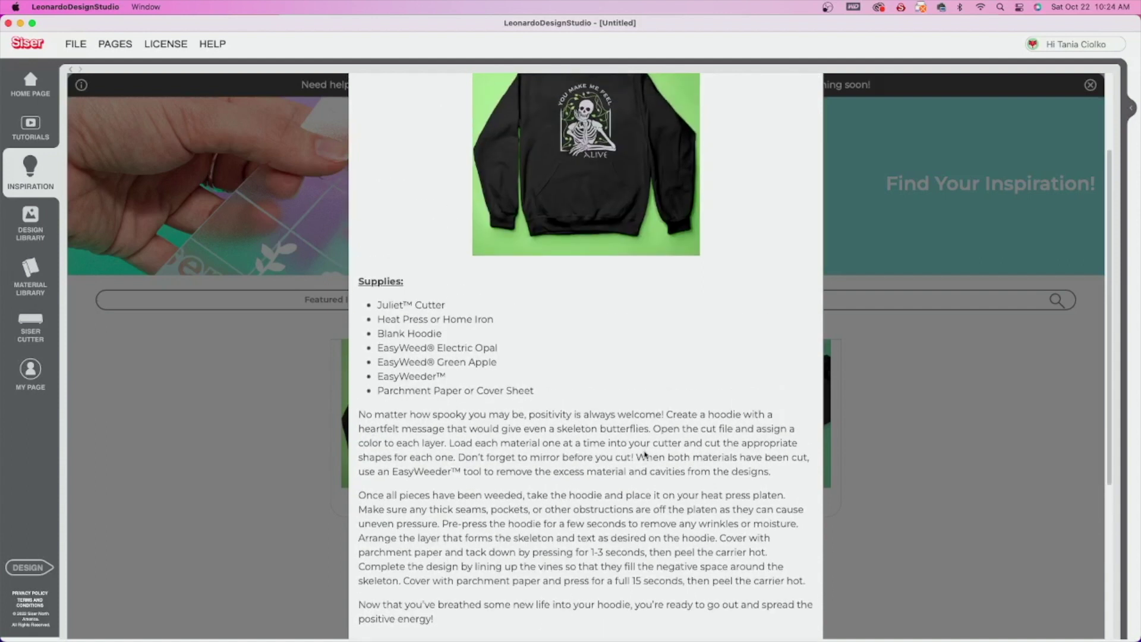
pyautogui.scroll(-10, 645, 455)
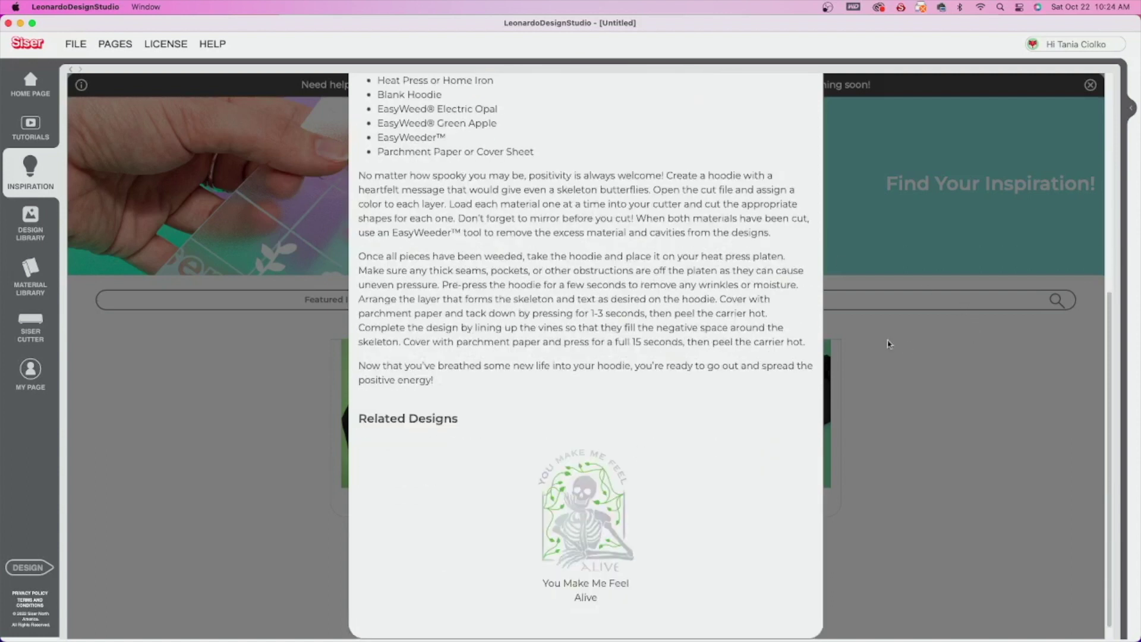
pyautogui.click(922, 348)
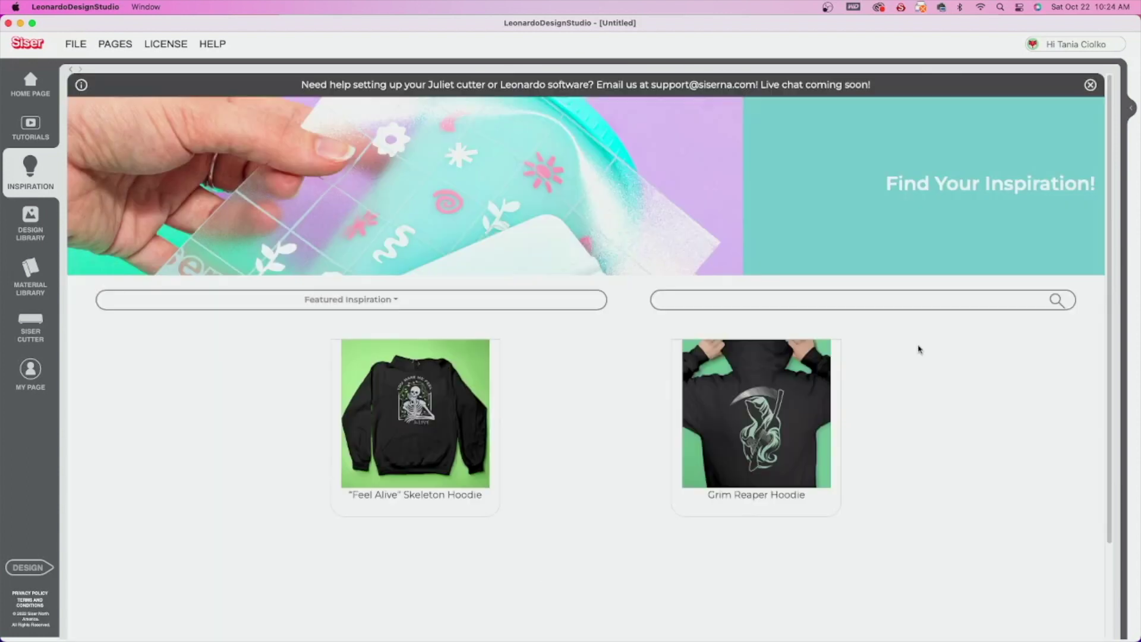
# - Filter inspiration by Gloves & Mittens, then Autumn, return to Featured, and open the Design Library
pyautogui.click(201, 306)
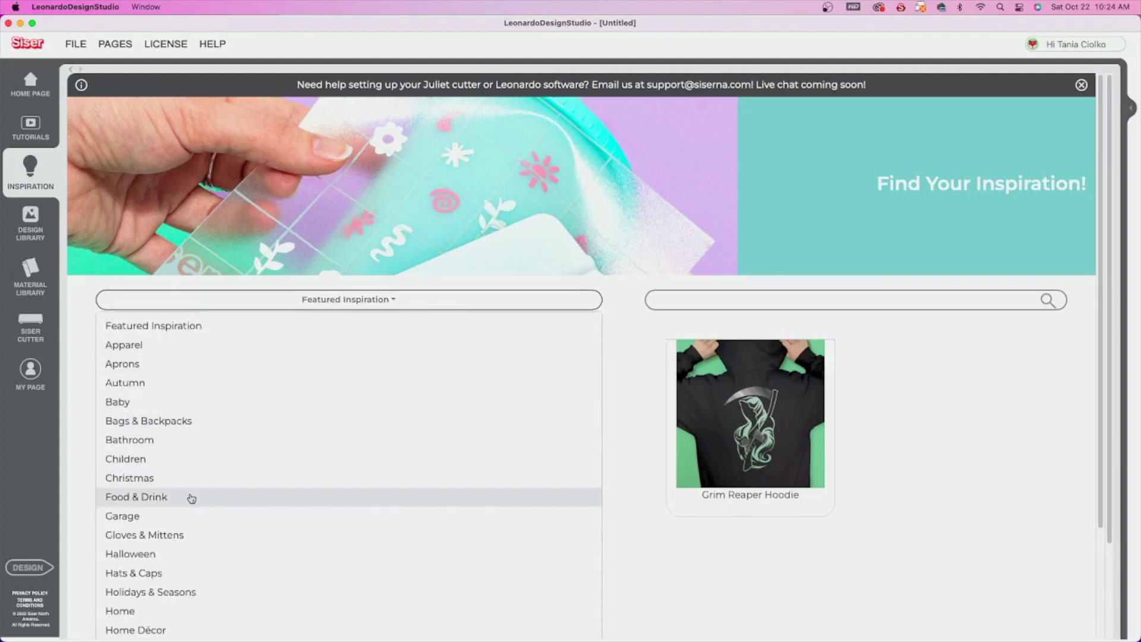
pyautogui.click(163, 538)
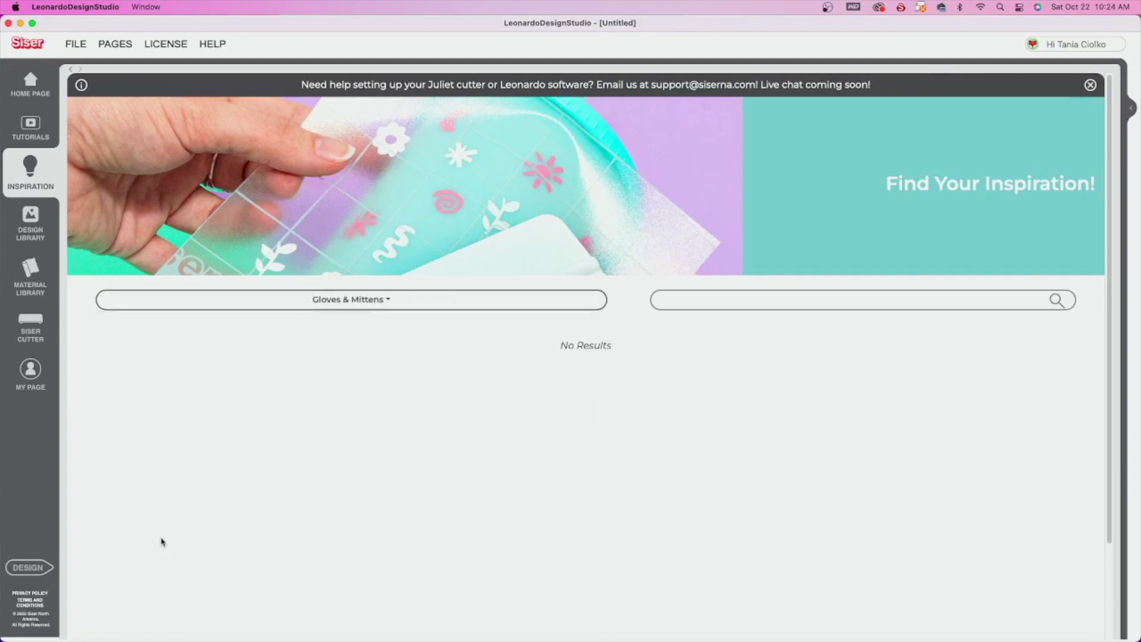
pyautogui.click(243, 305)
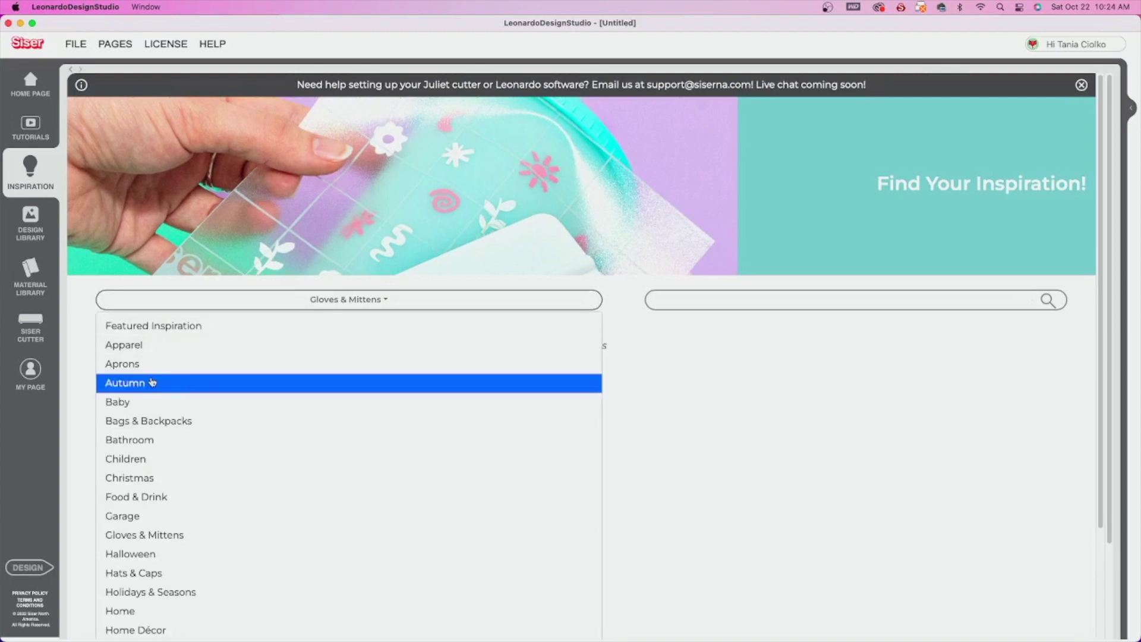
pyautogui.click(152, 383)
pyautogui.click(249, 306)
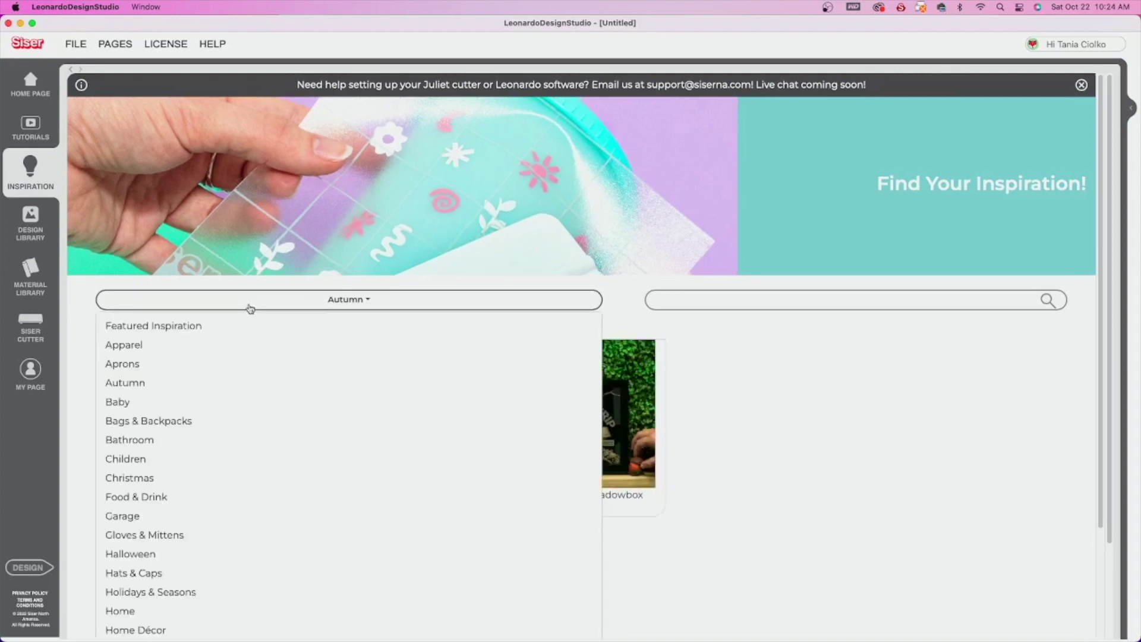
pyautogui.click(194, 327)
pyautogui.click(27, 223)
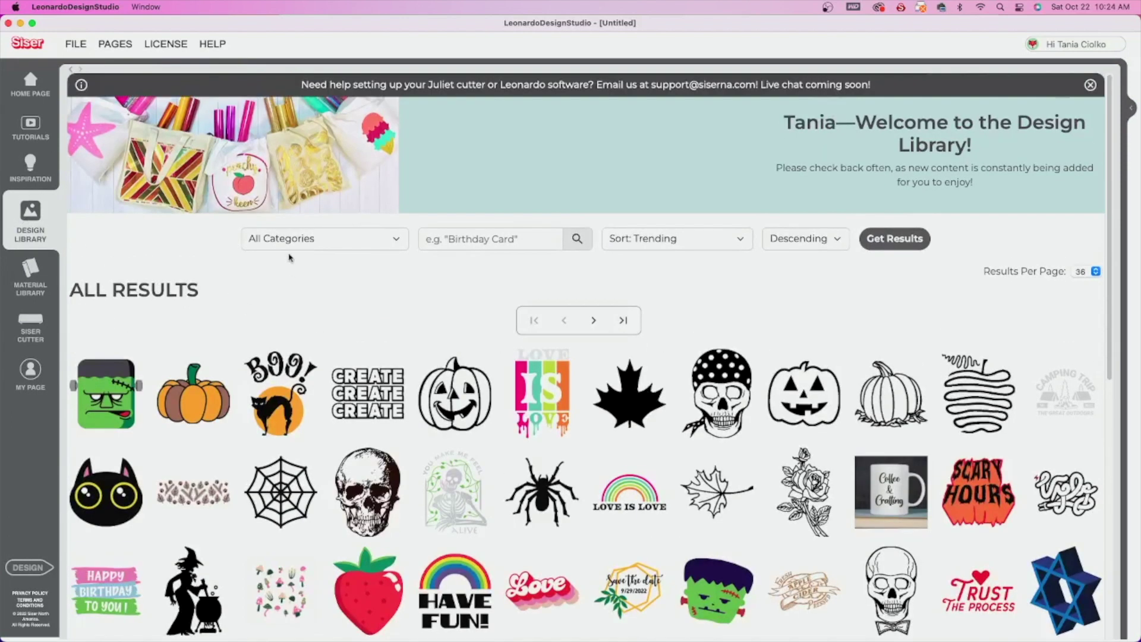
# - Check the design category and sort lists without changing them, then switch to the Material Library
pyautogui.click(347, 247)
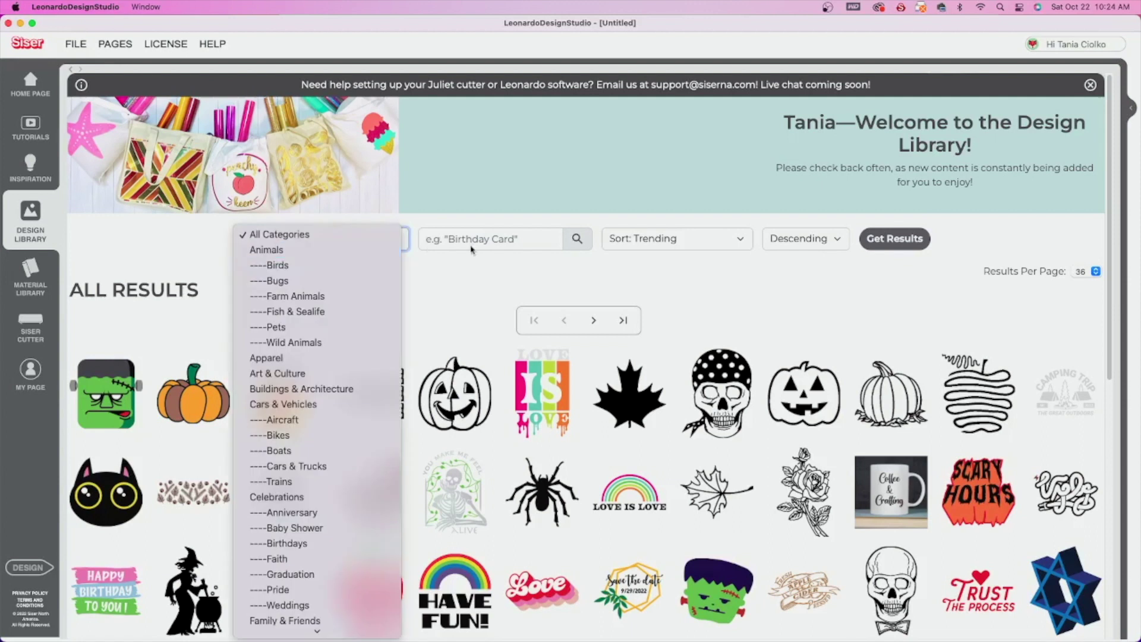
pyautogui.click(647, 254)
pyautogui.click(648, 250)
pyautogui.click(505, 271)
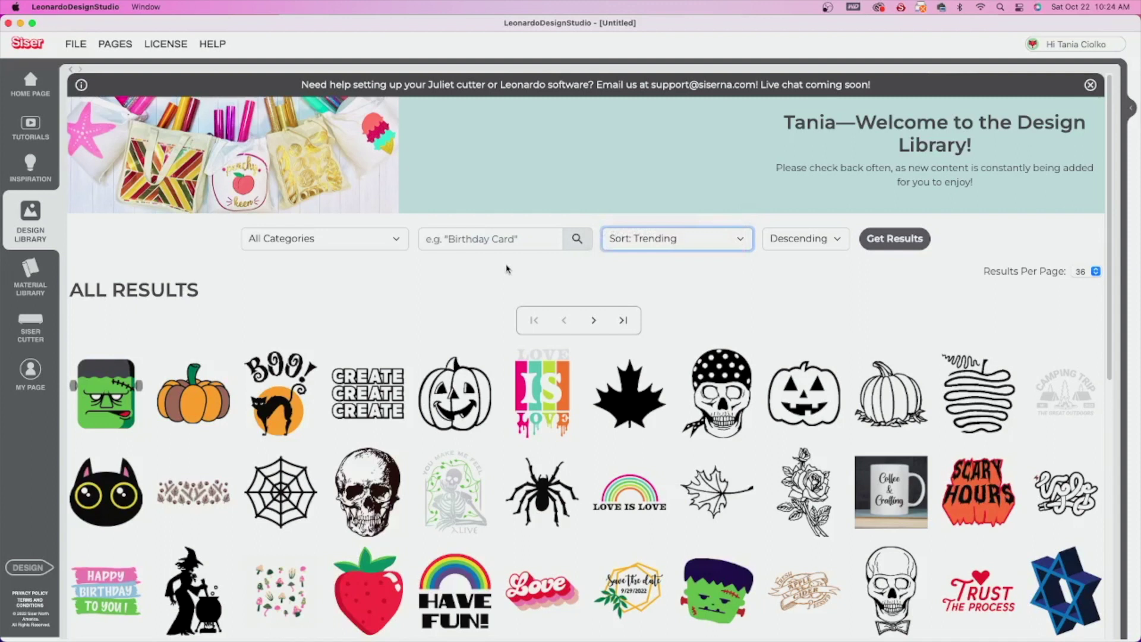
pyautogui.click(42, 279)
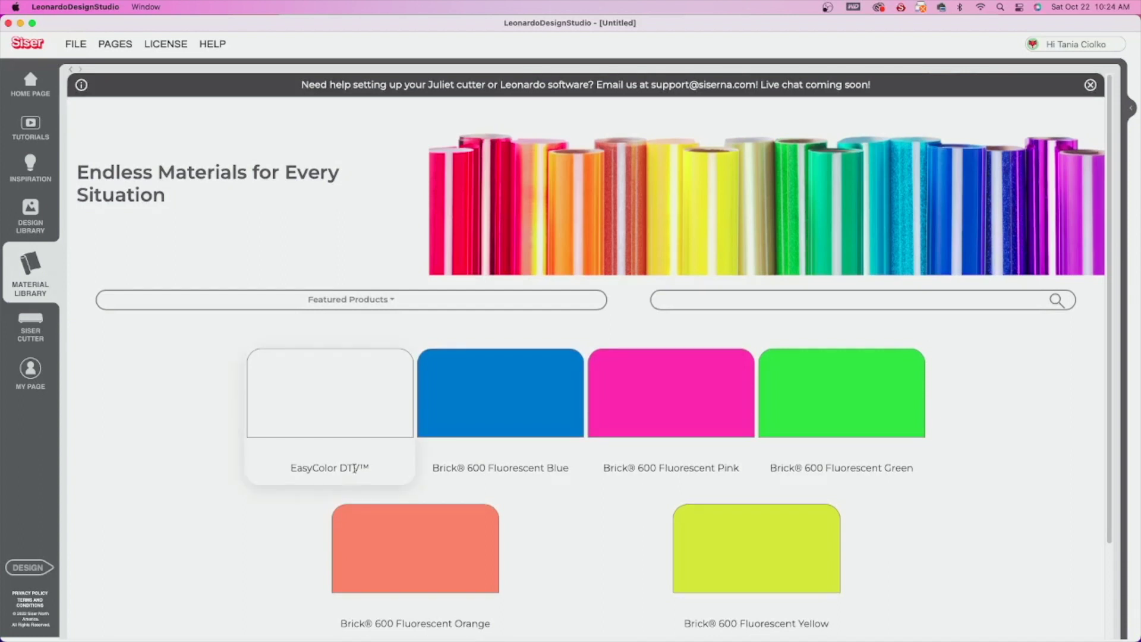
pyautogui.click(528, 422)
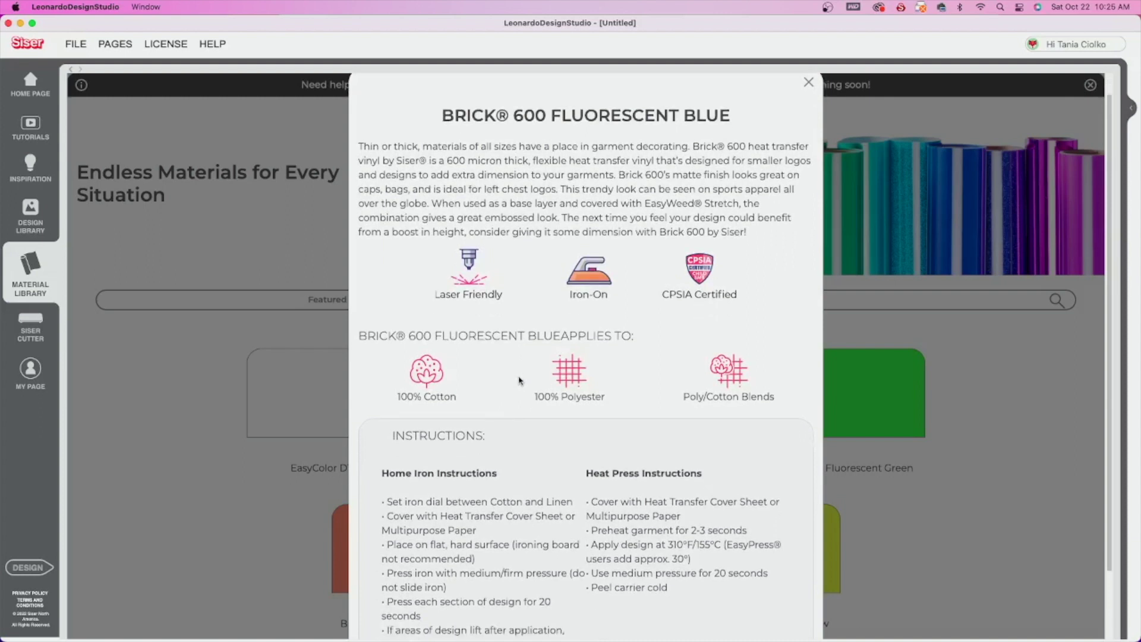
pyautogui.scroll(-4, 521, 383)
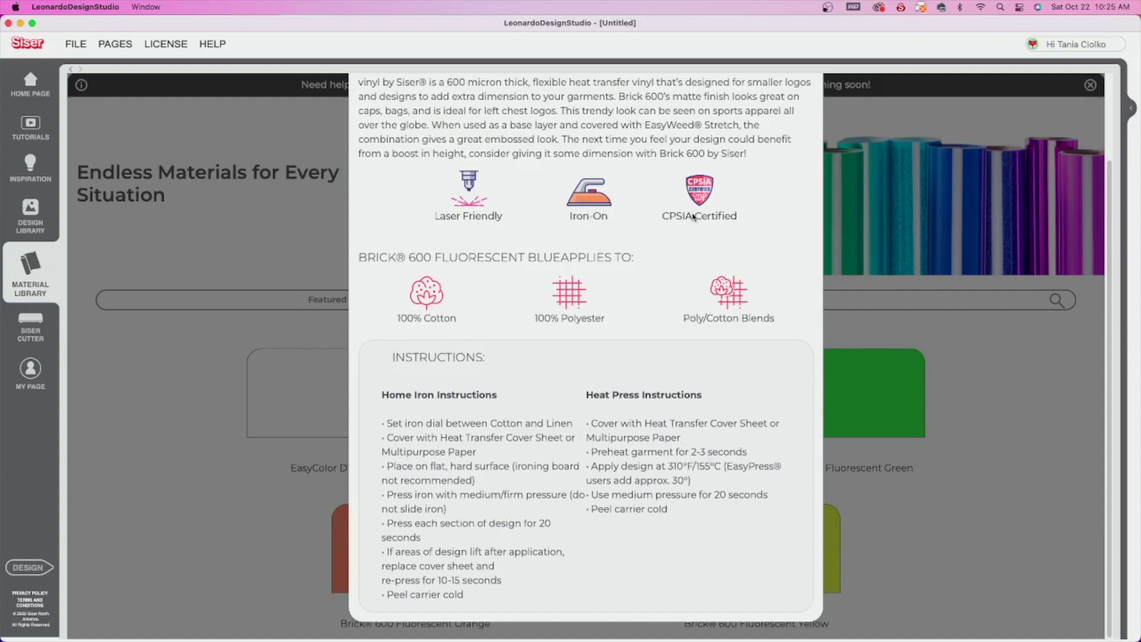
pyautogui.scroll(4, 768, 240)
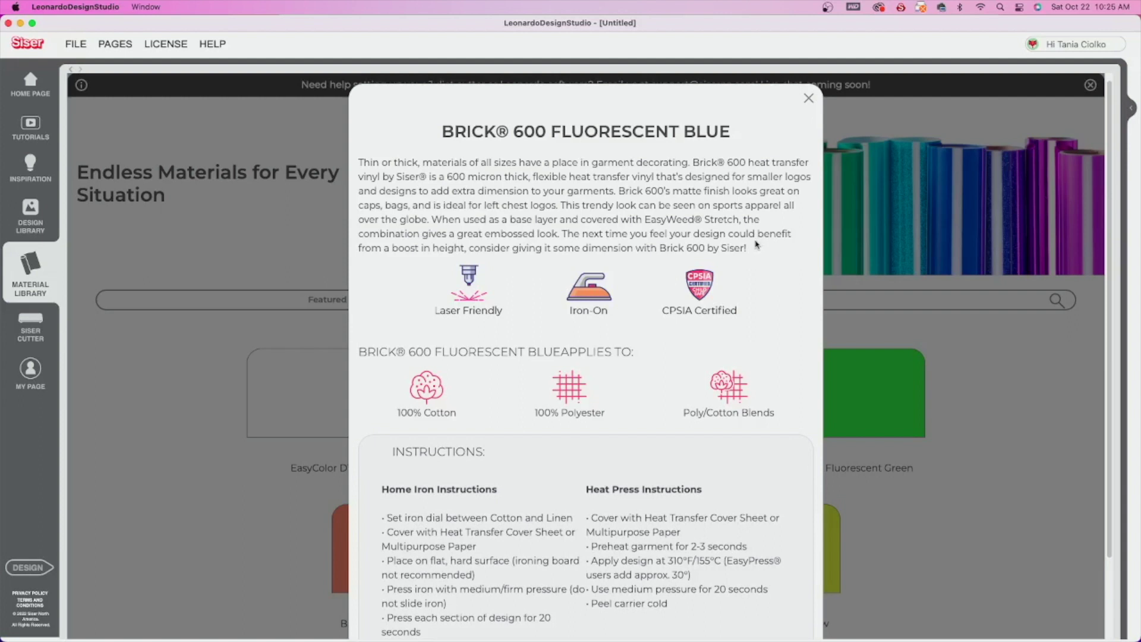
pyautogui.click(808, 98)
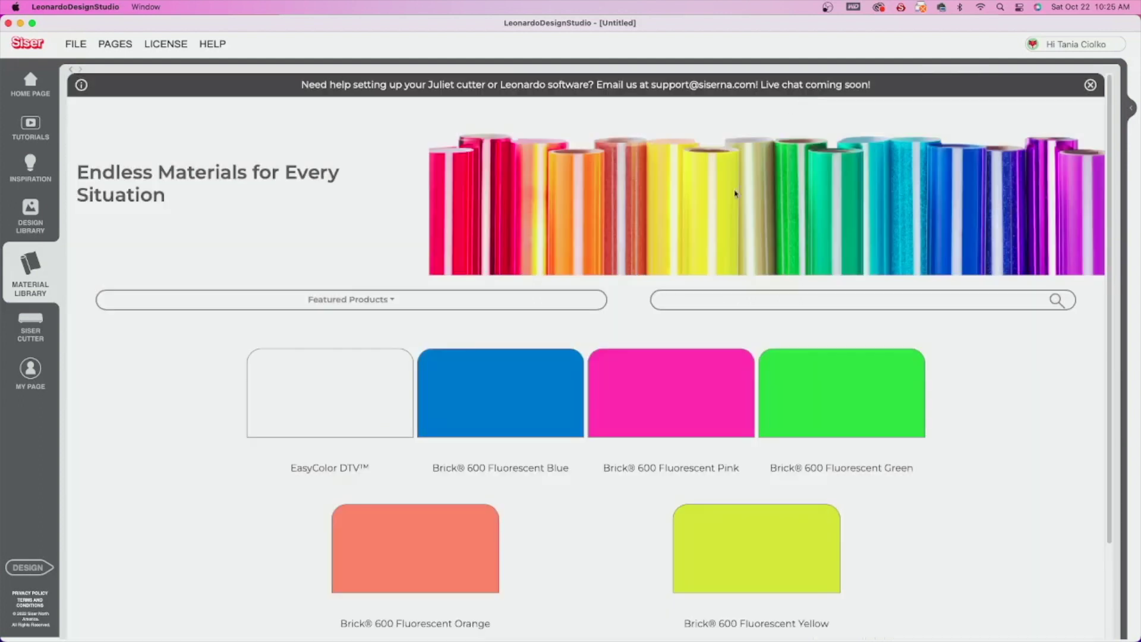
# - On the design canvas, show the art board and cutting mat settings and pan the mat view
pyautogui.click(30, 567)
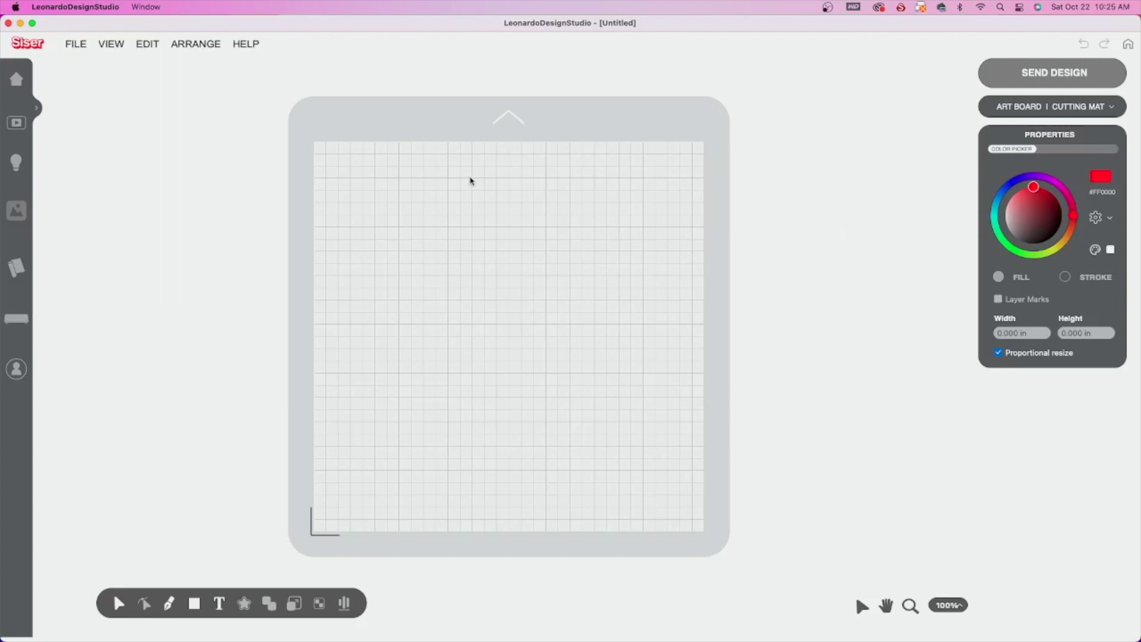
pyautogui.click(1005, 108)
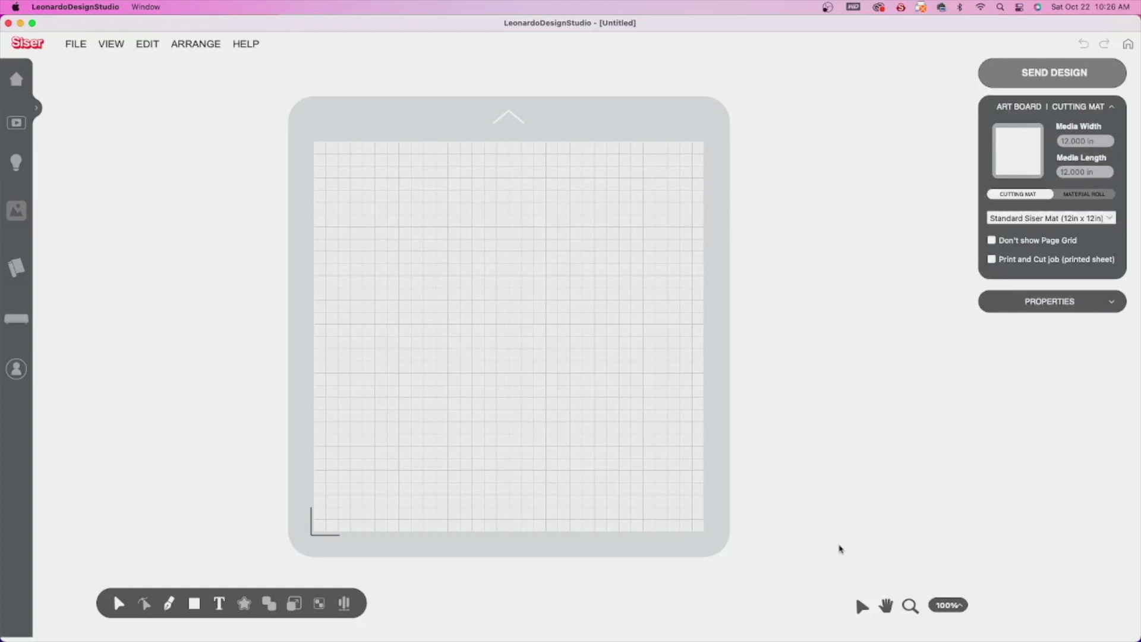
pyautogui.click(886, 606)
pyautogui.moveTo(532, 354); pyautogui.dragTo(765, 373)
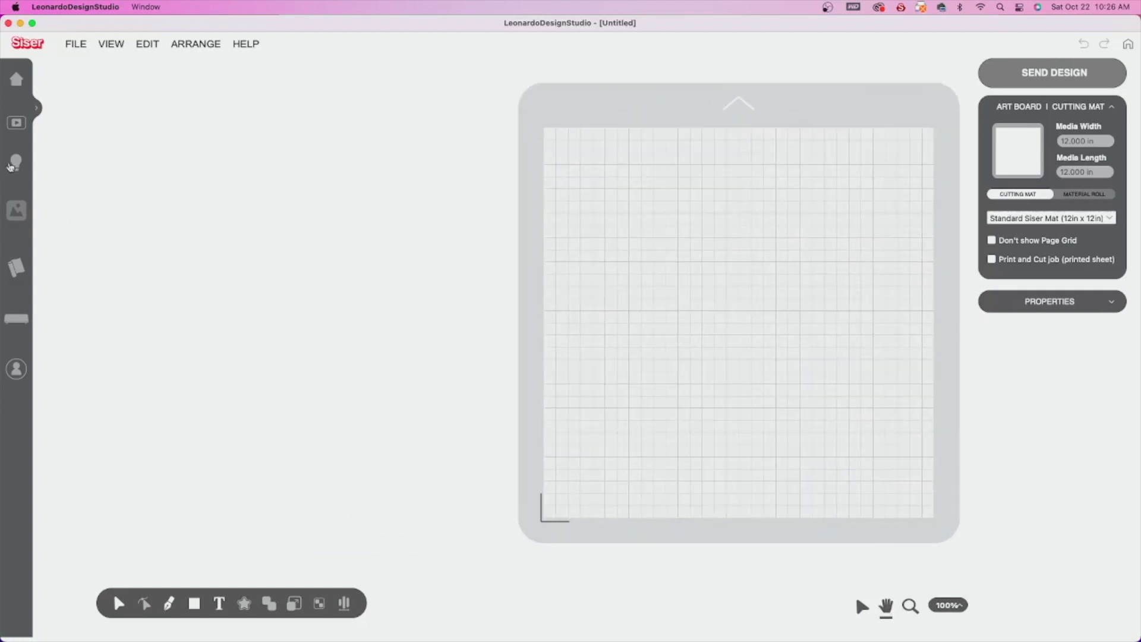
pyautogui.moveTo(827, 301); pyautogui.dragTo(419, 286)
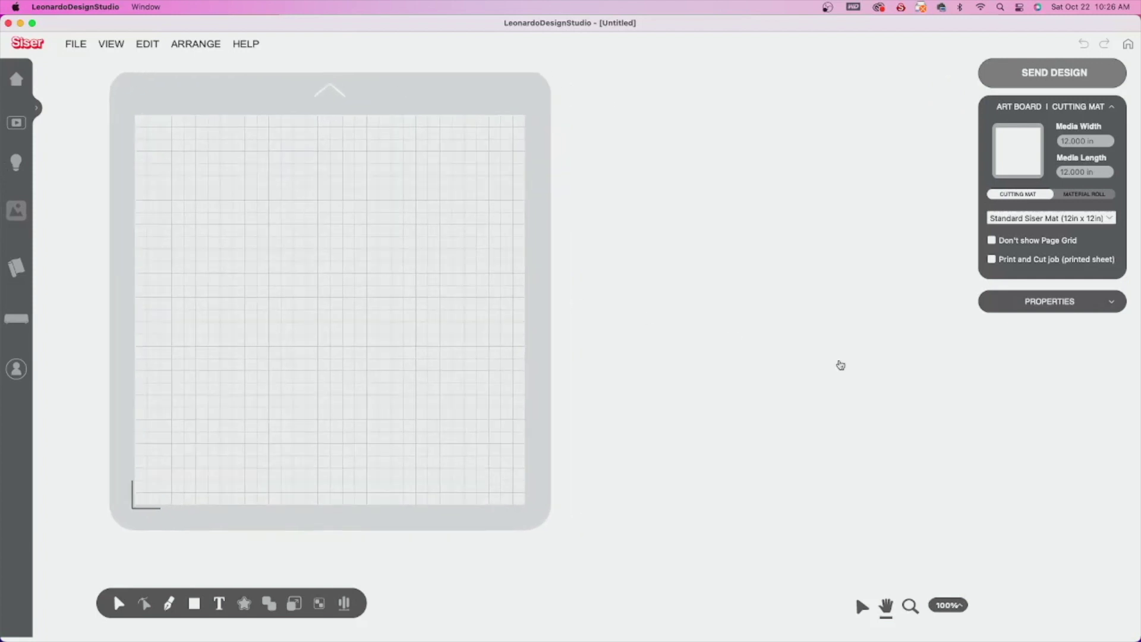
pyautogui.click(866, 612)
# - Zoom in on the mat twice, then fit the 12 × 12 in mat back in view at 100%
pyautogui.click(911, 606)
pyautogui.click(447, 388)
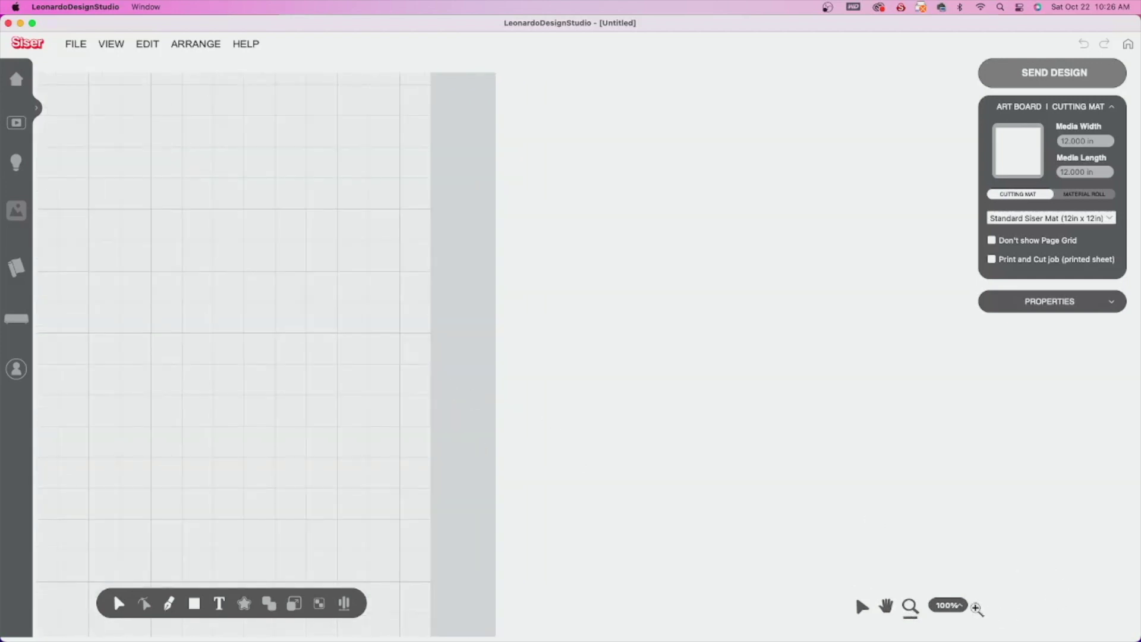
pyautogui.click(954, 610)
pyautogui.click(218, 616)
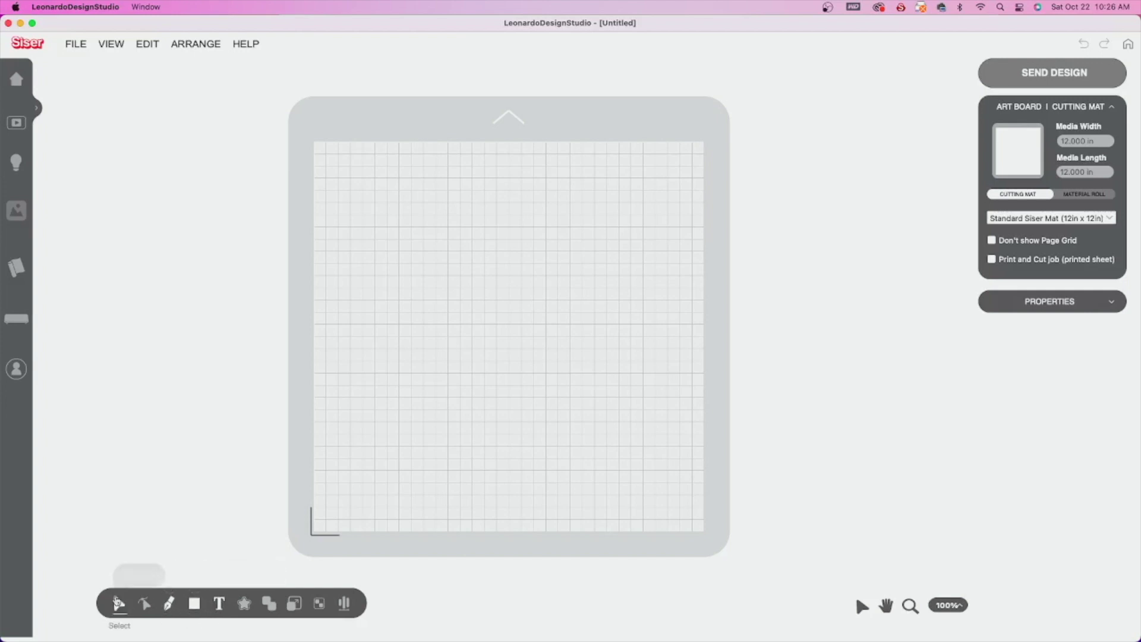
pyautogui.moveTo(117, 602)
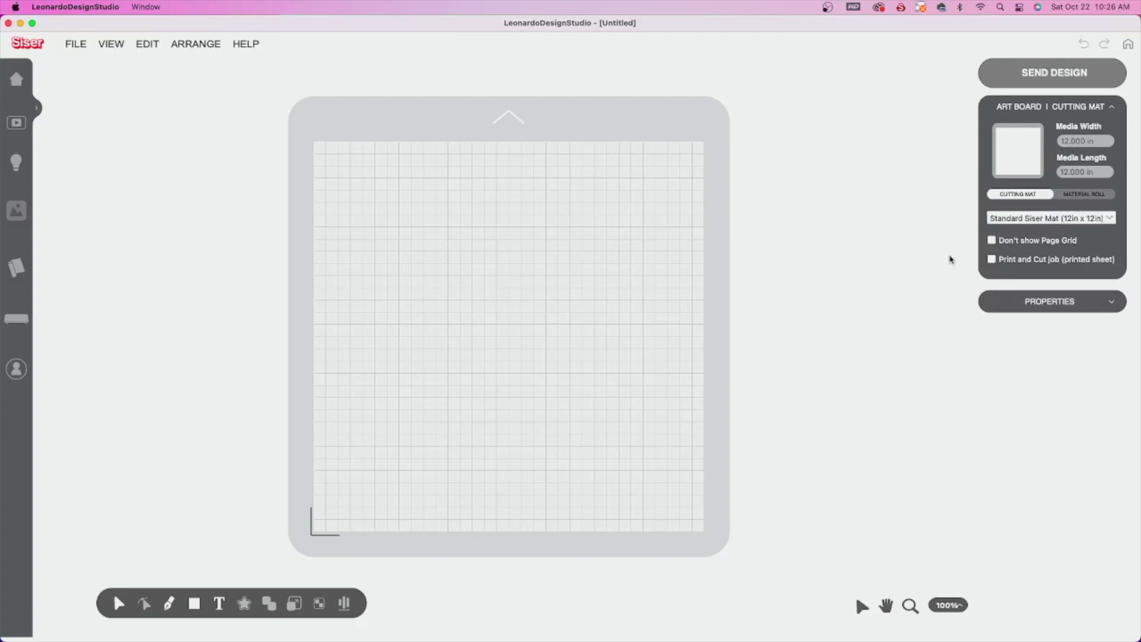
# - Enable Print and Cut on a printed sheet and change the paper size from A4 to US Letter (8.5 × 11 in)
pyautogui.click(993, 260)
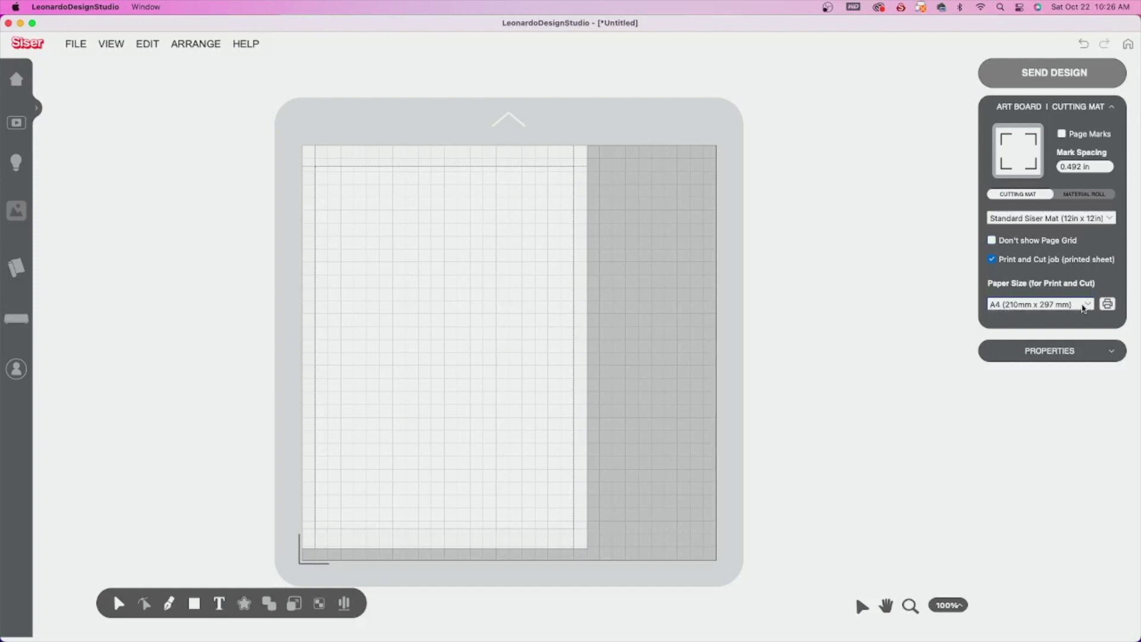
pyautogui.click(1087, 308)
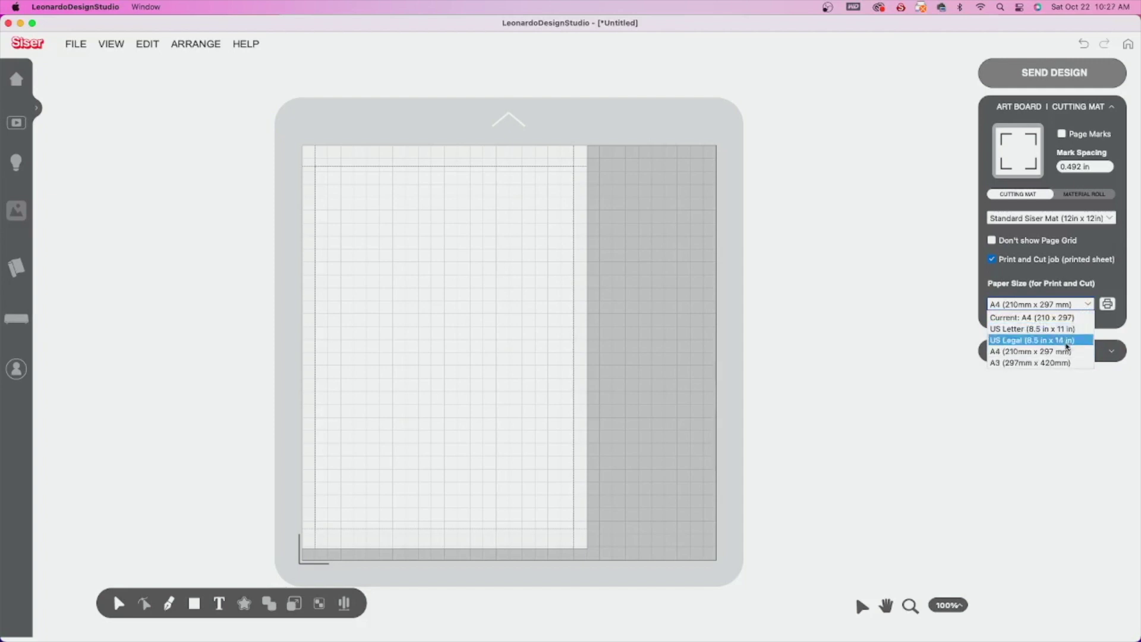
pyautogui.click(1069, 330)
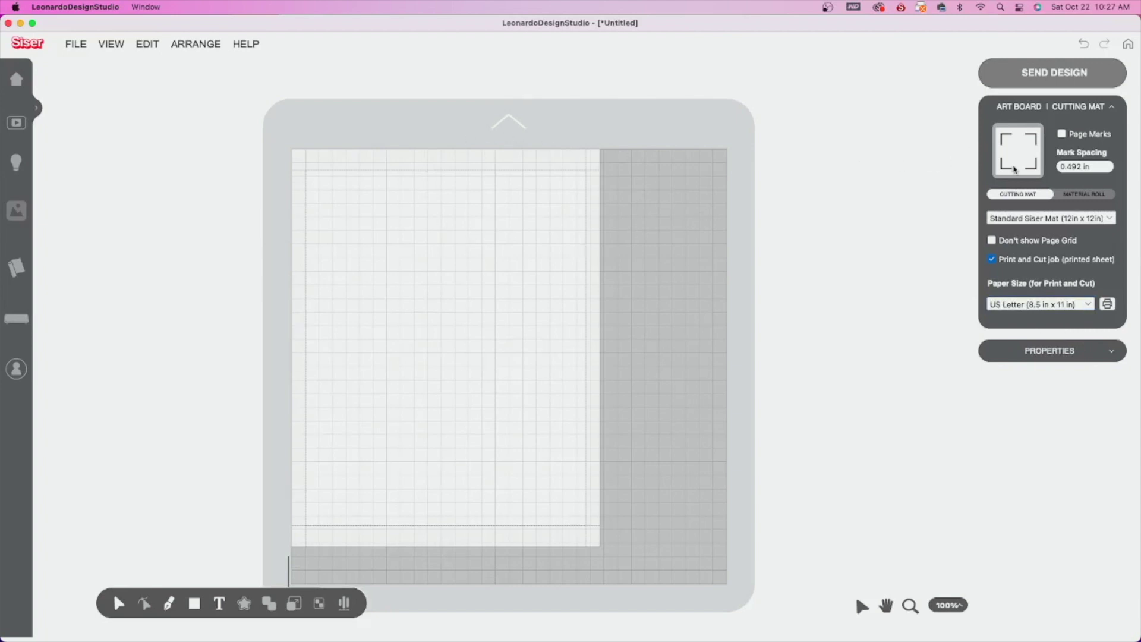
# - Turn on Page Marks and resize and reposition the scan-marks frame to fit the US Letter page
pyautogui.click(1062, 136)
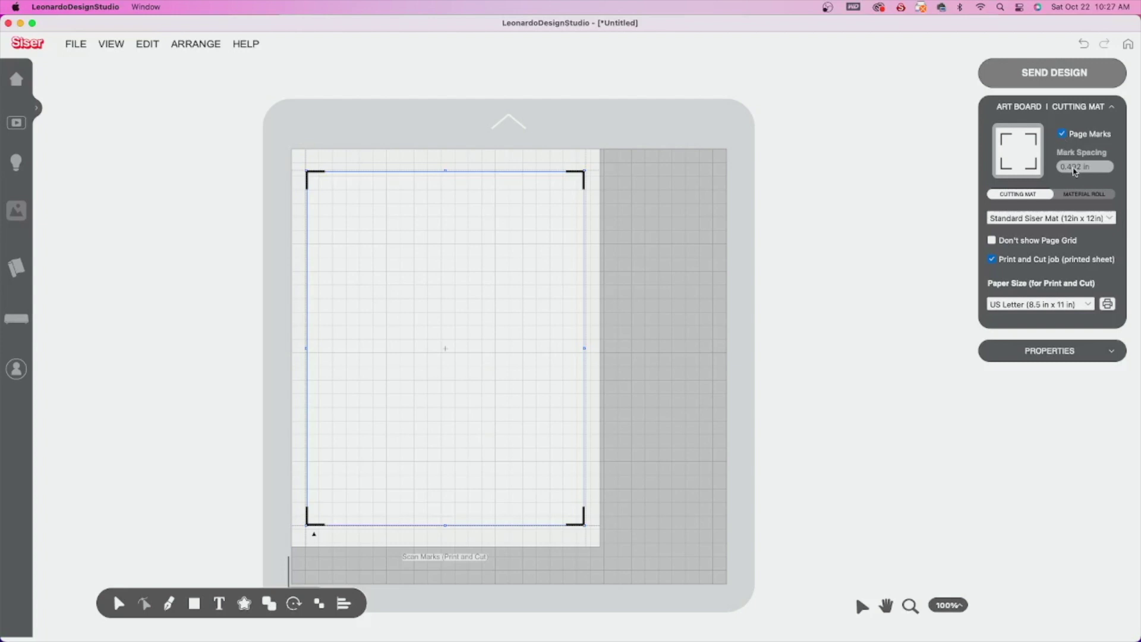
pyautogui.moveTo(585, 525); pyautogui.dragTo(584, 286)
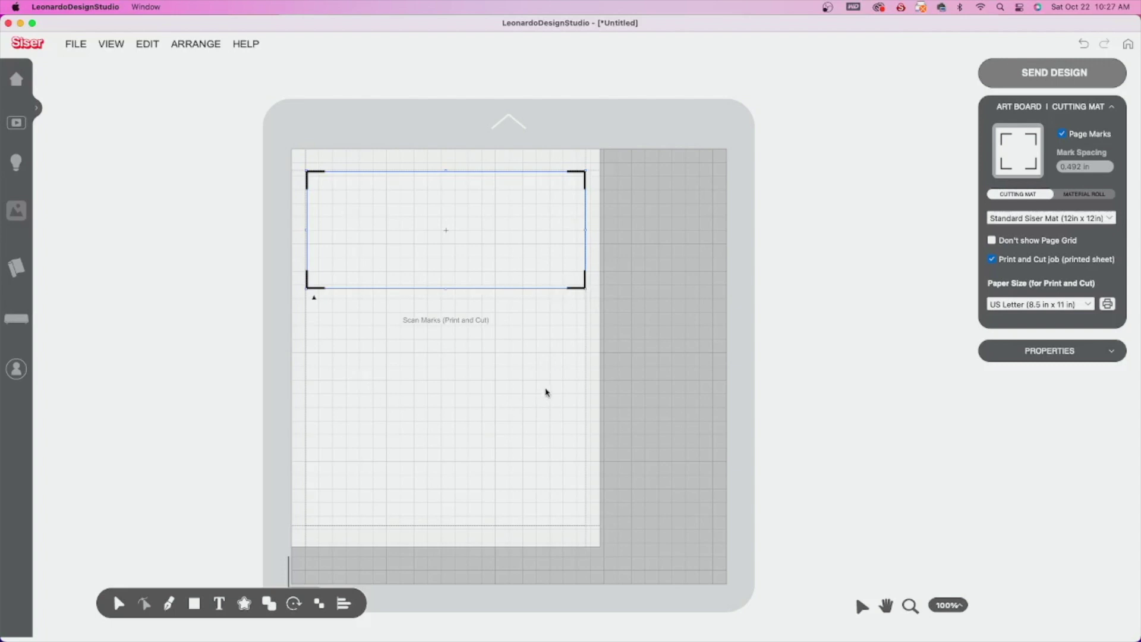
pyautogui.moveTo(586, 289); pyautogui.dragTo(587, 525)
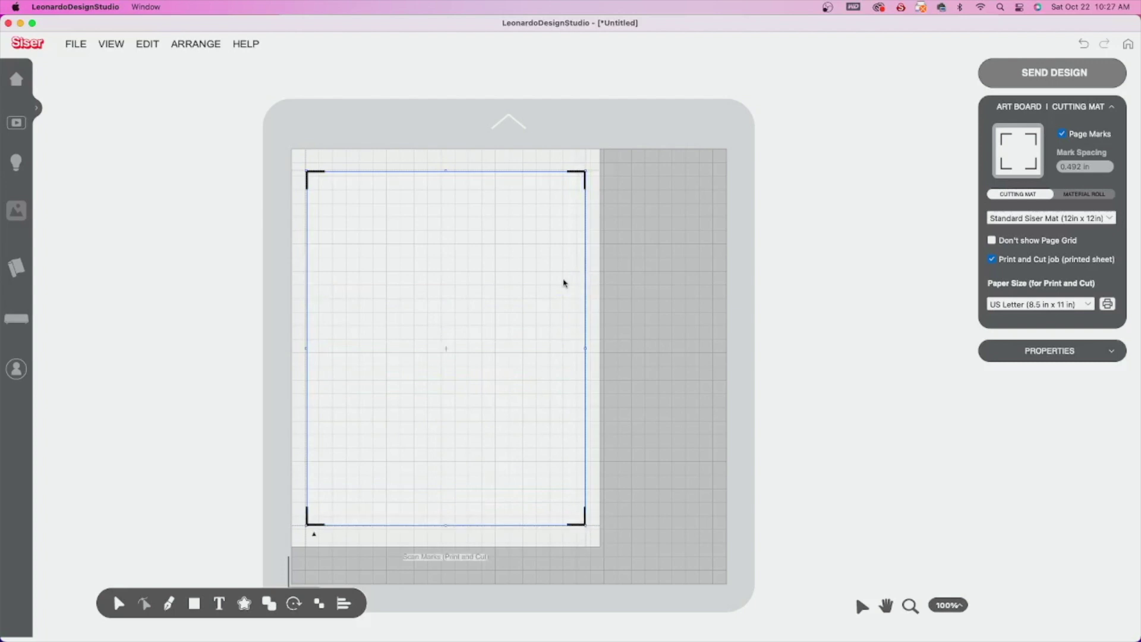
pyautogui.moveTo(573, 531); pyautogui.dragTo(682, 517)
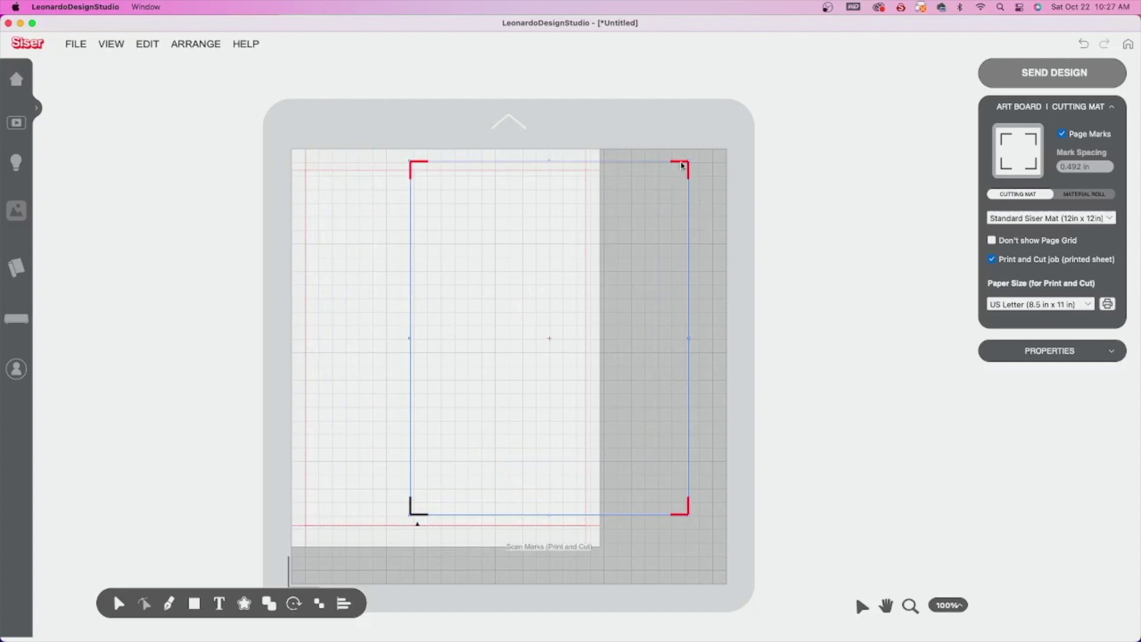
pyautogui.moveTo(680, 164); pyautogui.dragTo(581, 176)
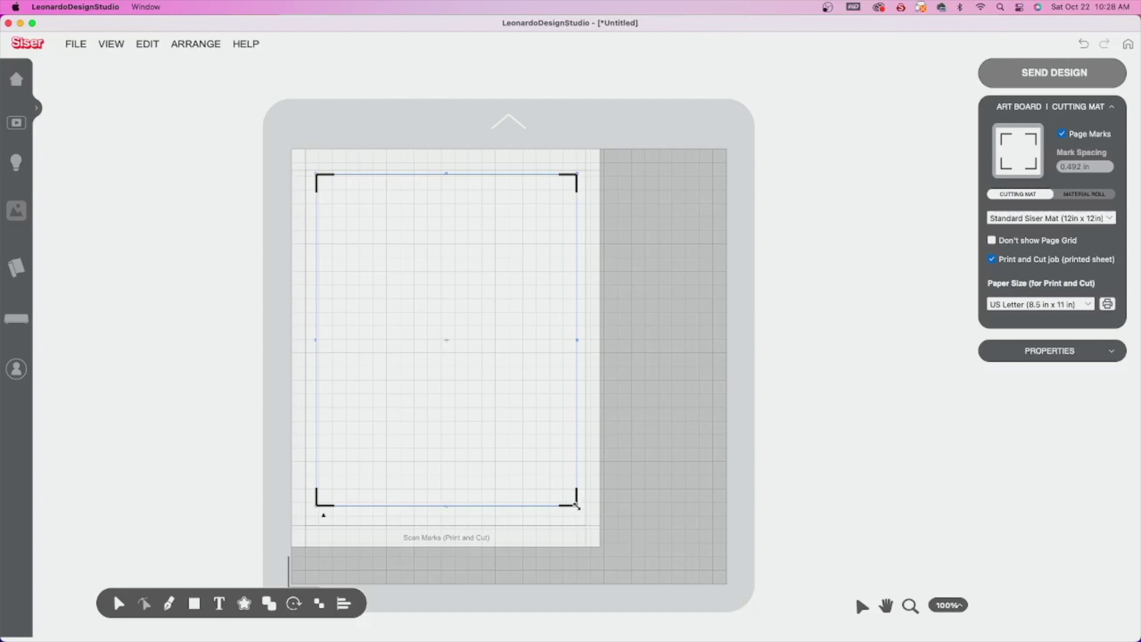
# - Open the orange Pumpkin design from the Design Library onto the mat
pyautogui.click(22, 217)
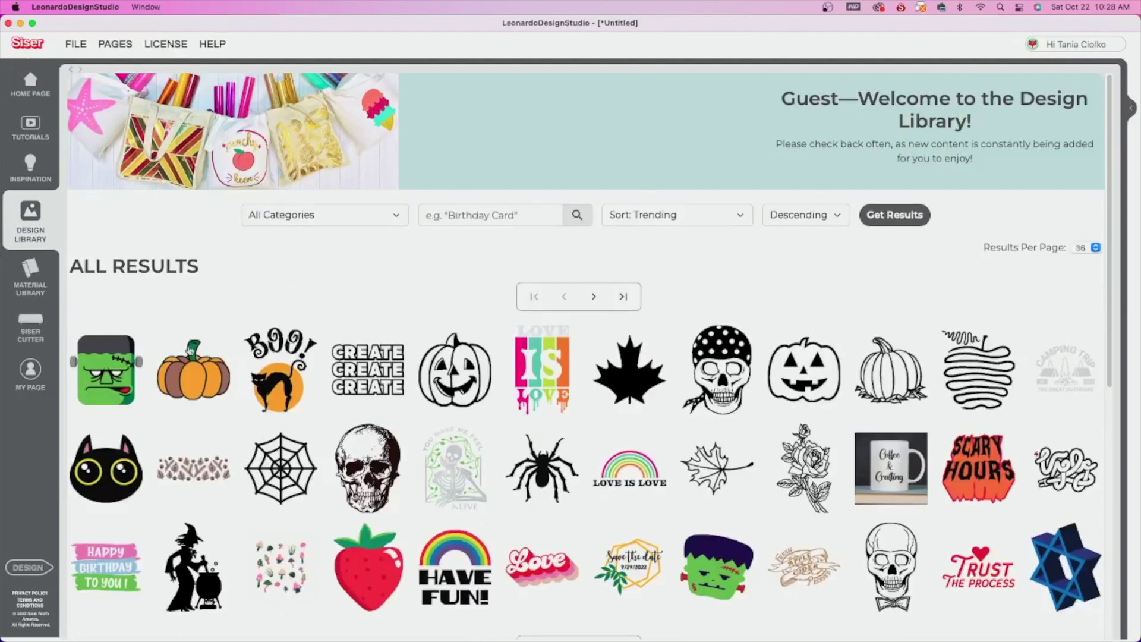
pyautogui.click(184, 366)
pyautogui.click(615, 424)
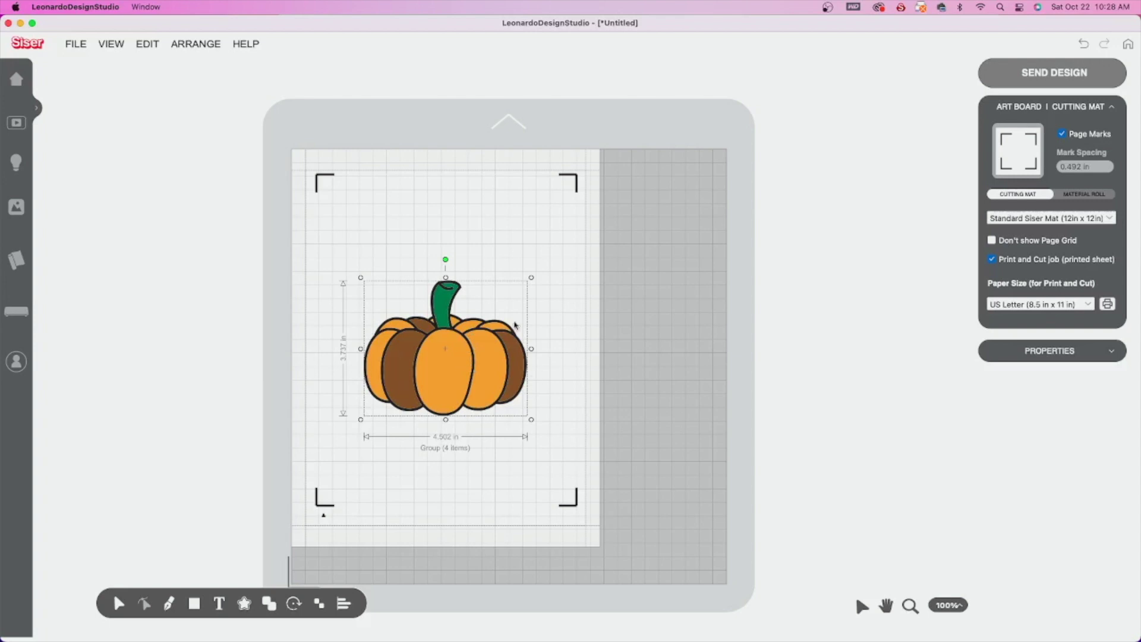
# - Deselect, then reselect the 4.502 in wide four-part pumpkin group inside the scan marks
pyautogui.click(507, 437)
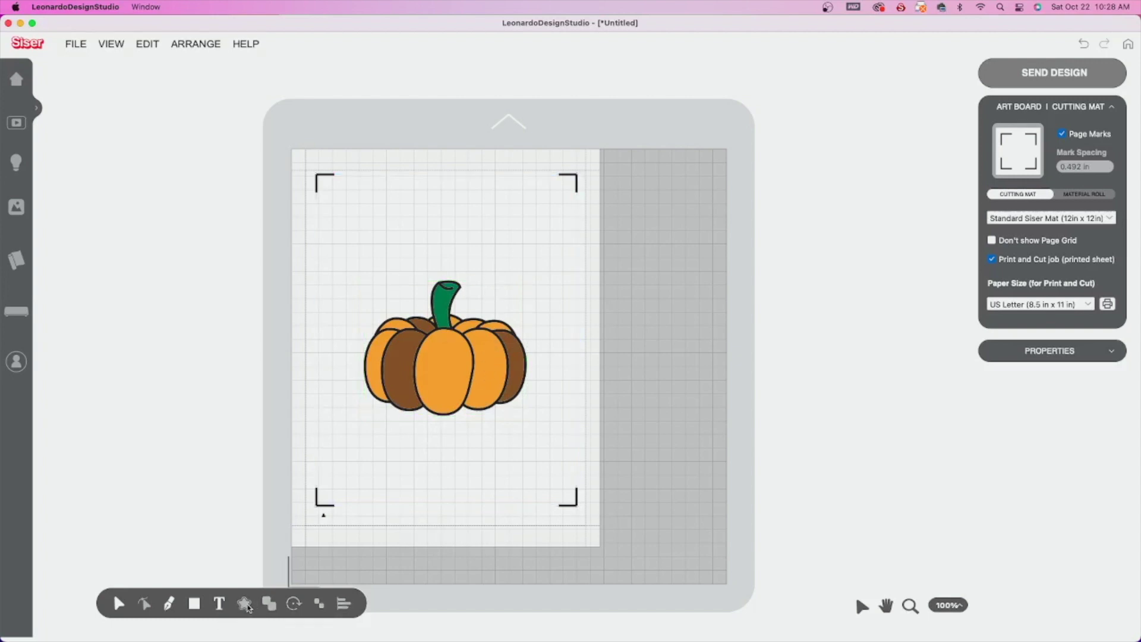
pyautogui.click(456, 411)
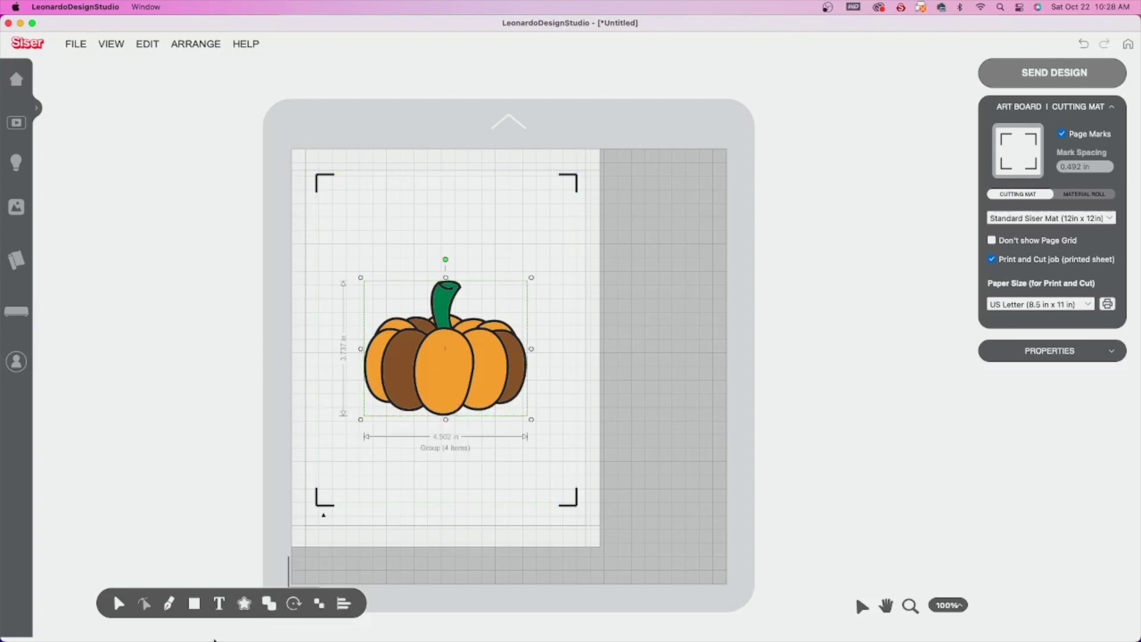
# - Build a Print and Cut Logo contour around the pumpkin with 0.028 in offset and Round corners
pyautogui.click(244, 605)
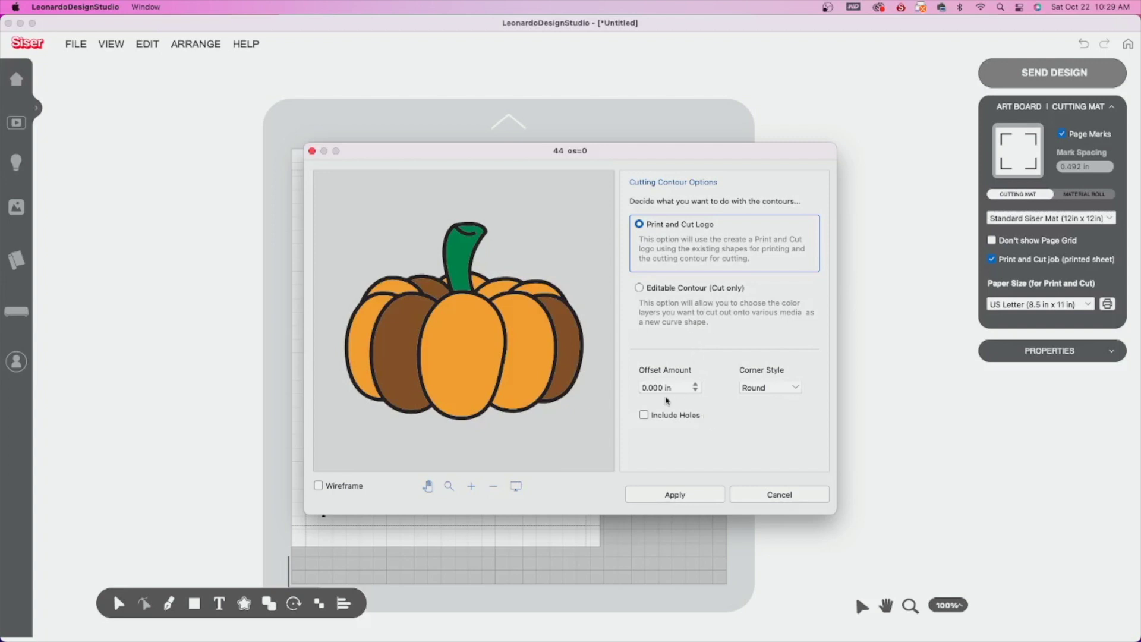
pyautogui.click(695, 385)
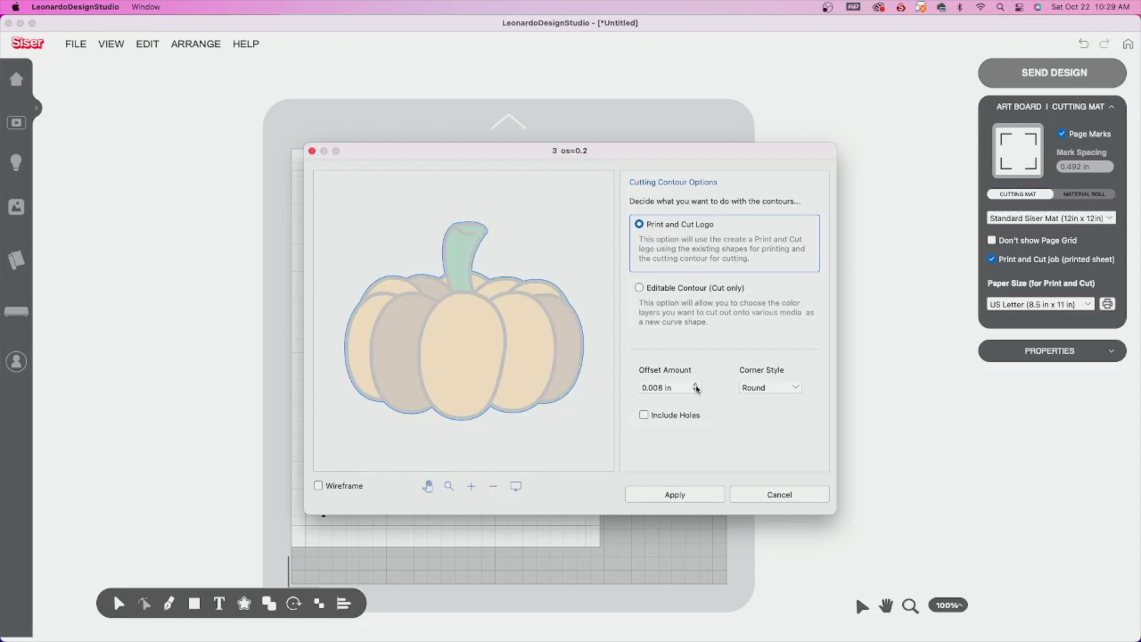
pyautogui.click(696, 385)
pyautogui.click(695, 386)
pyautogui.click(696, 386)
pyautogui.click(696, 385)
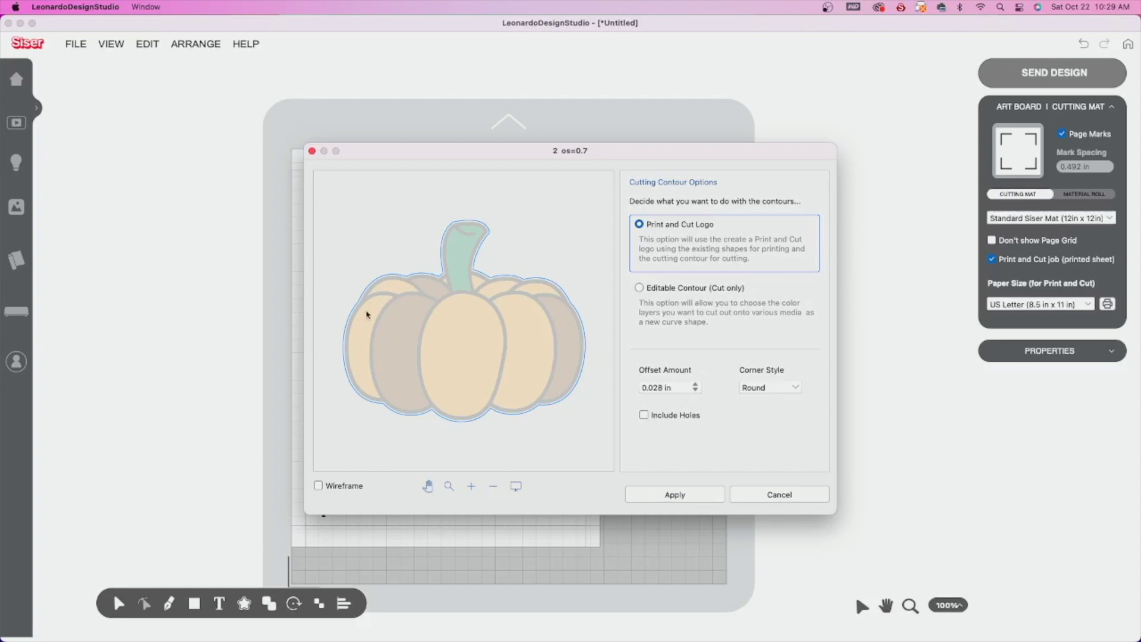
pyautogui.click(796, 388)
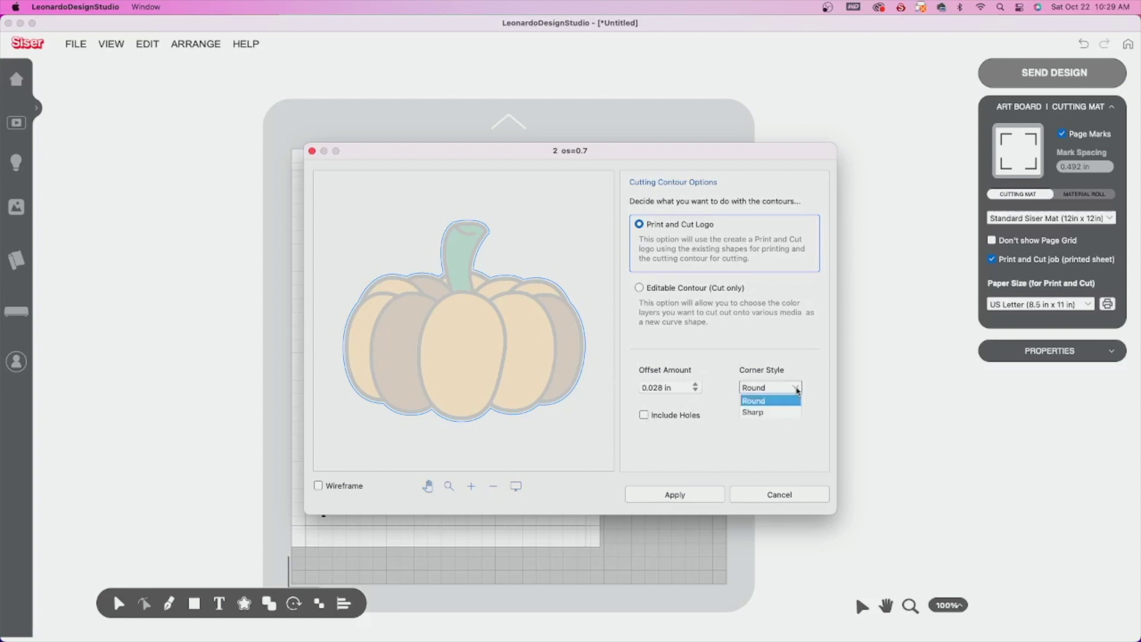
pyautogui.click(747, 437)
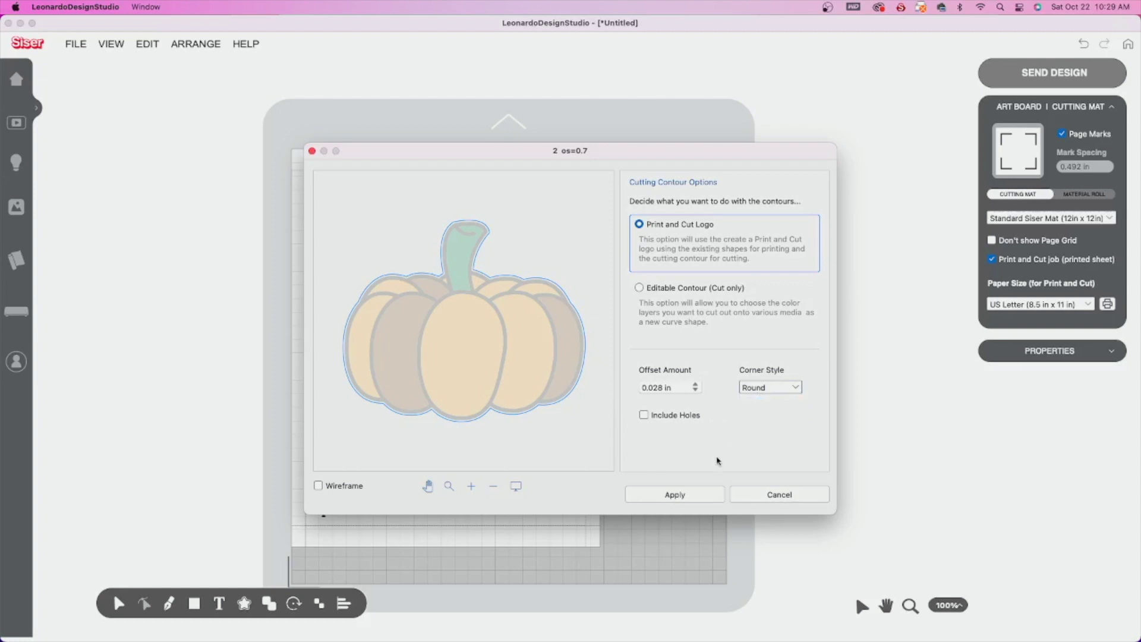
pyautogui.click(695, 493)
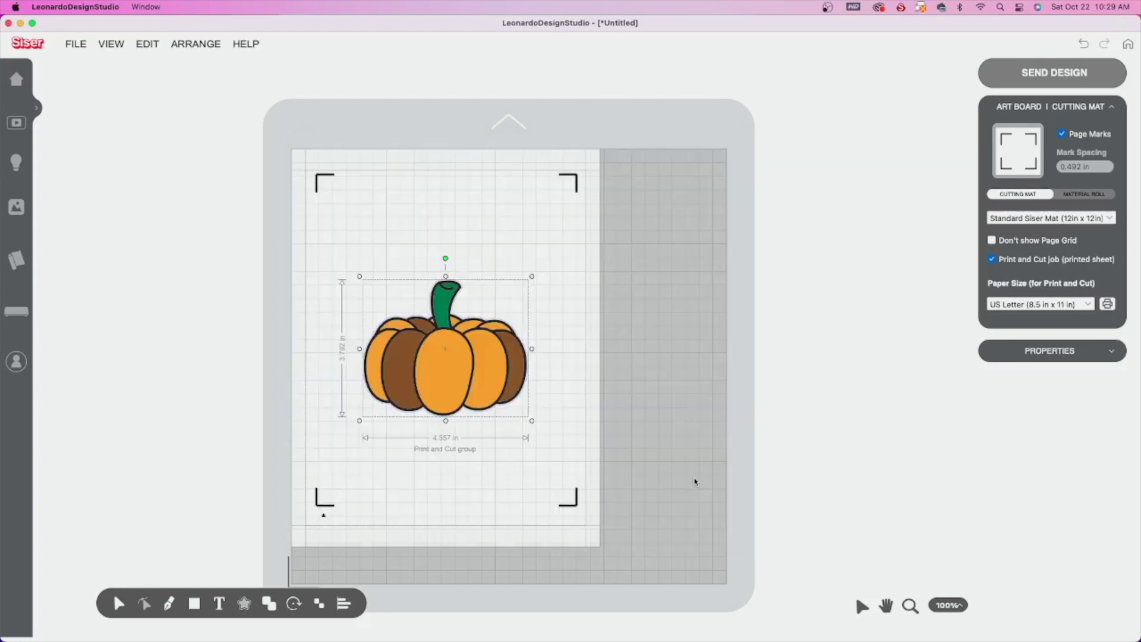
# - Move the contoured pumpkin to the page's top-left corner
pyautogui.click(555, 477)
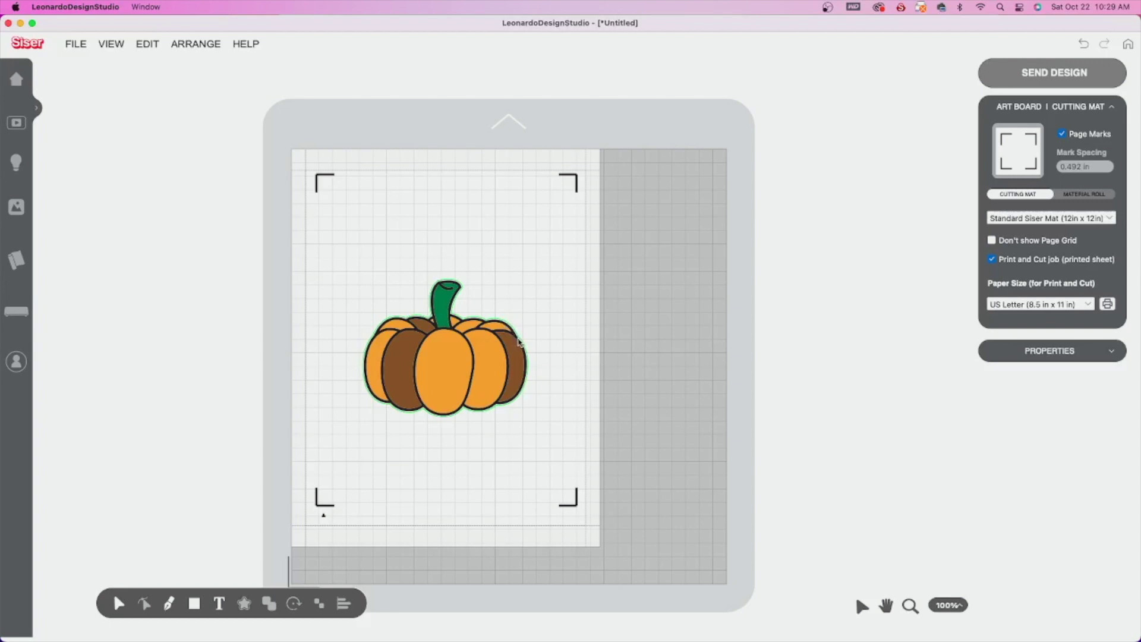
pyautogui.click(470, 368)
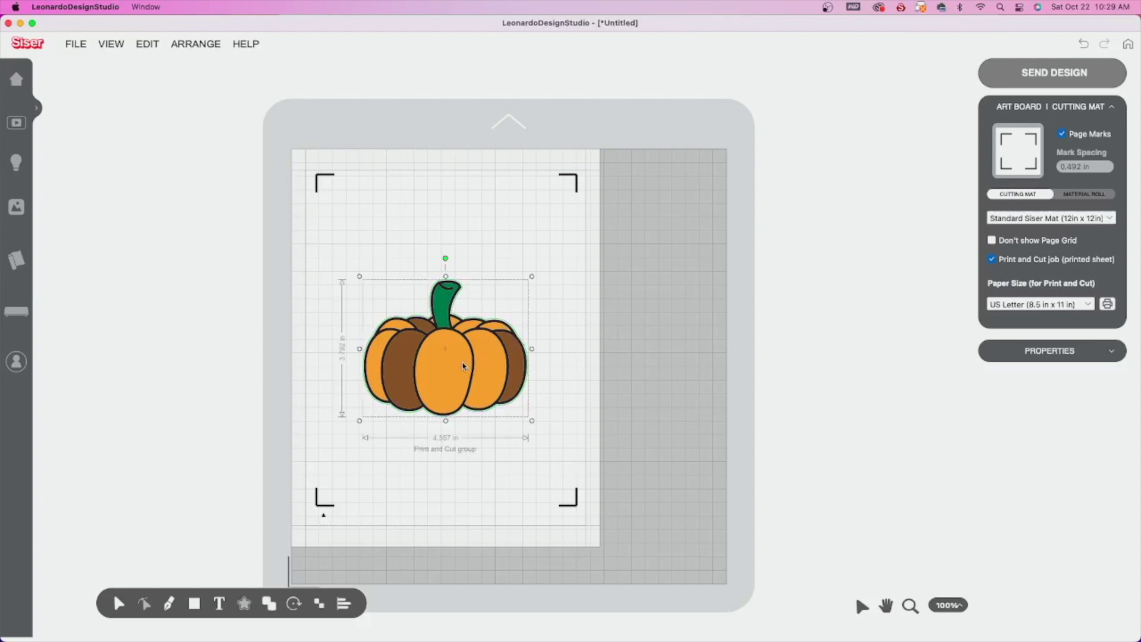
pyautogui.moveTo(461, 365); pyautogui.dragTo(429, 278)
# - Shrink the pumpkin to 2.182 × 1.816 in, setting a 4.00 in width along the way
pyautogui.moveTo(498, 333); pyautogui.dragTo(410, 282)
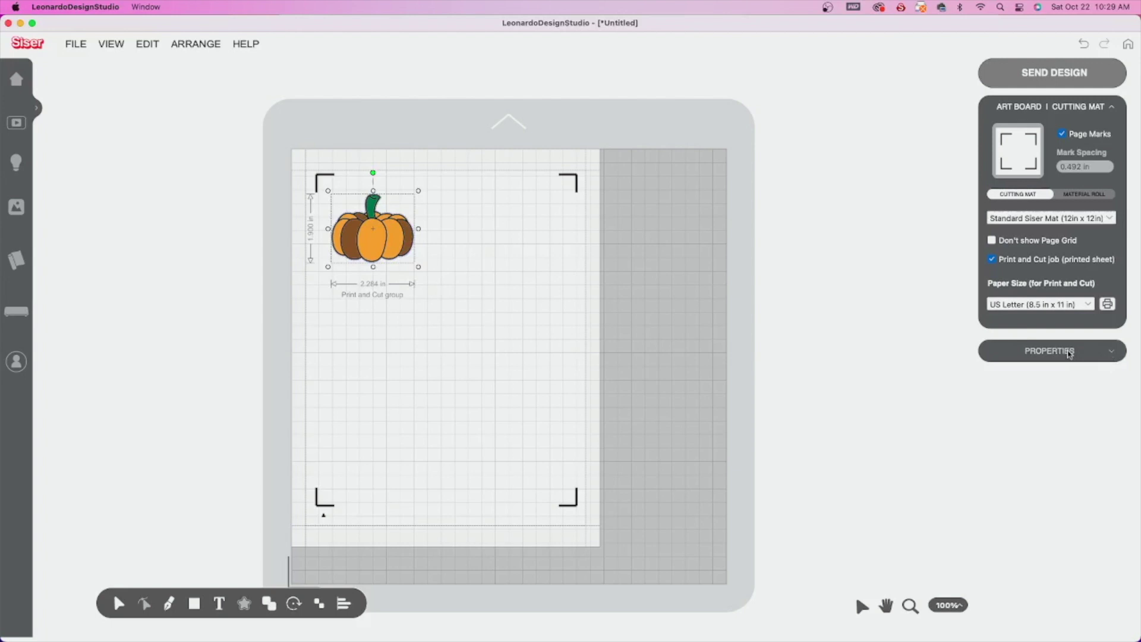
pyautogui.click(1112, 354)
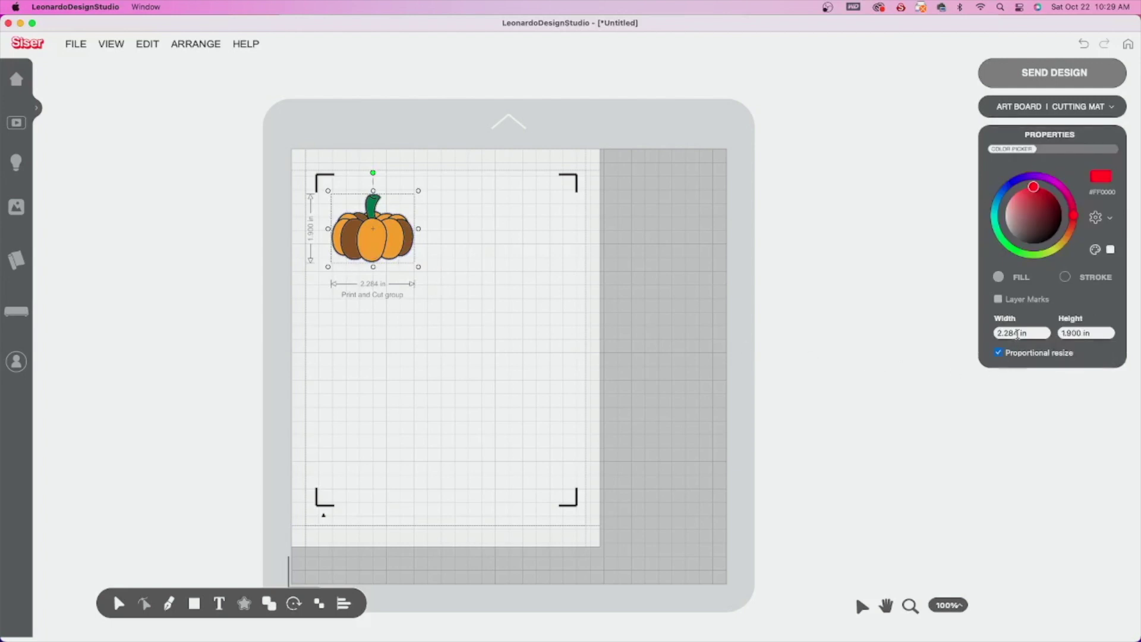
pyautogui.moveTo(1019, 334); pyautogui.dragTo(981, 332)
pyautogui.write('4.00')
pyautogui.press('Return')
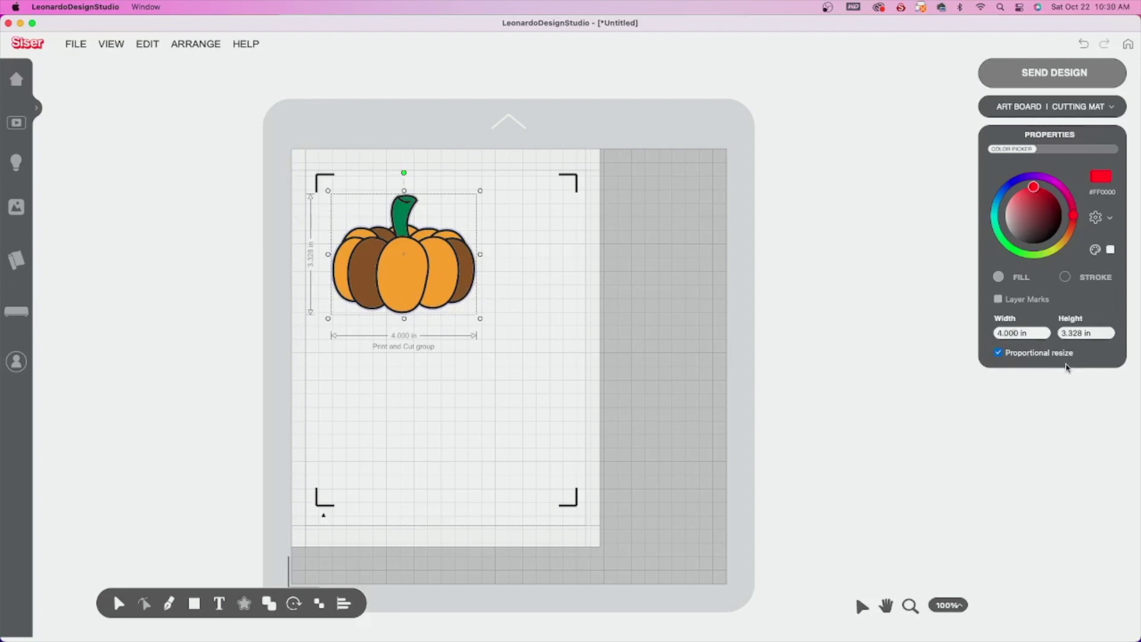
pyautogui.moveTo(481, 319); pyautogui.dragTo(415, 264)
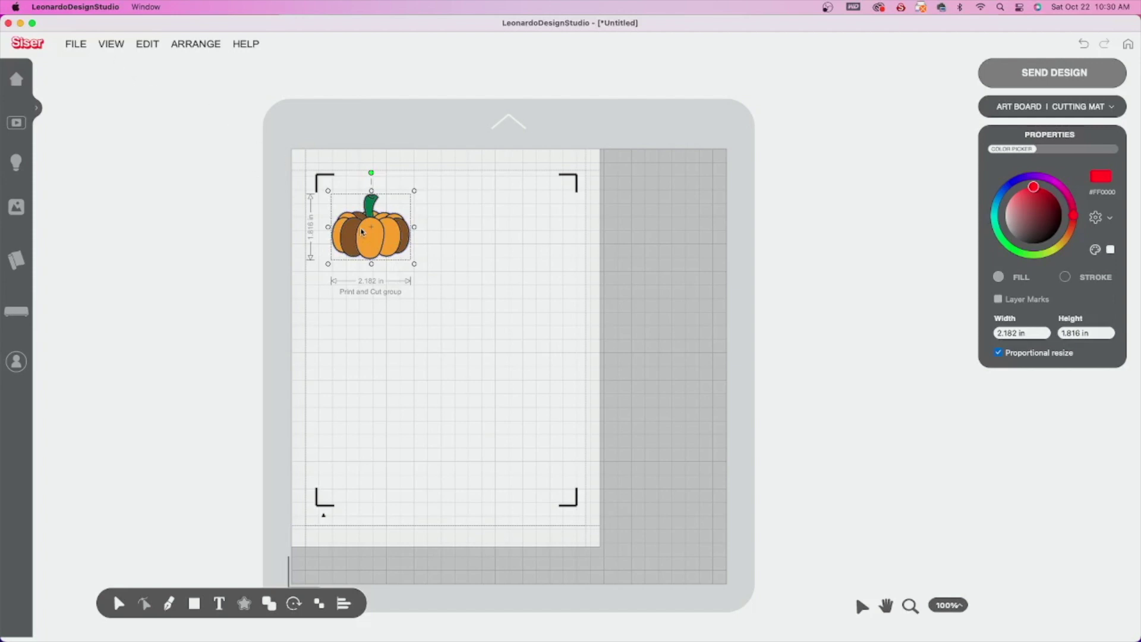
# - Copy and paste the pumpkin, place the duplicate beside the original, and copy it again
pyautogui.click(148, 43)
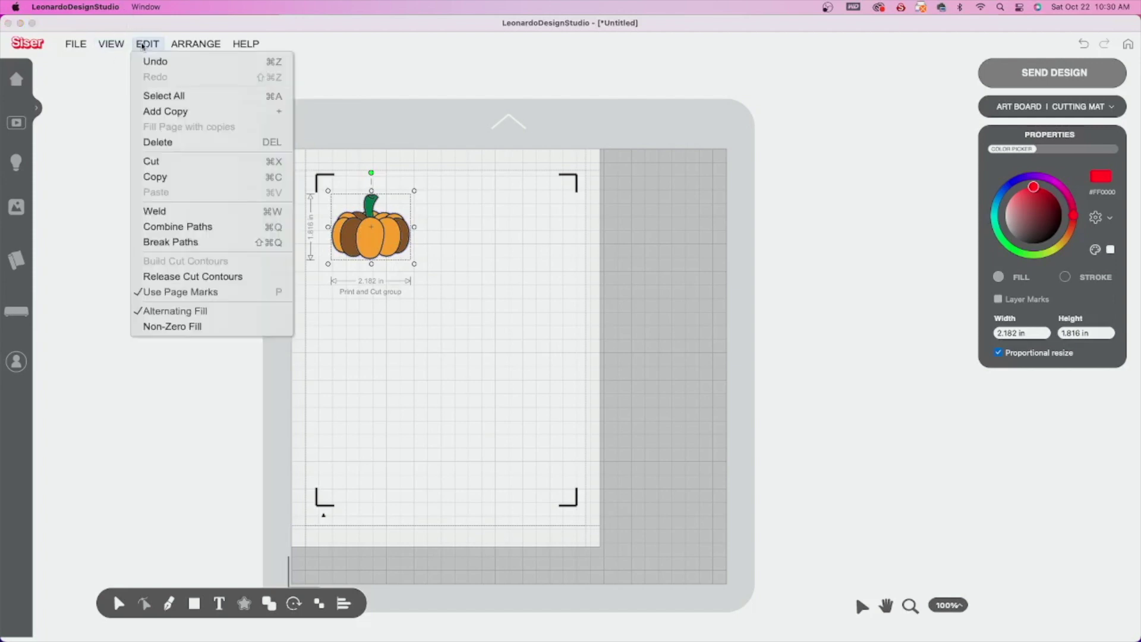
pyautogui.click(176, 176)
pyautogui.click(148, 44)
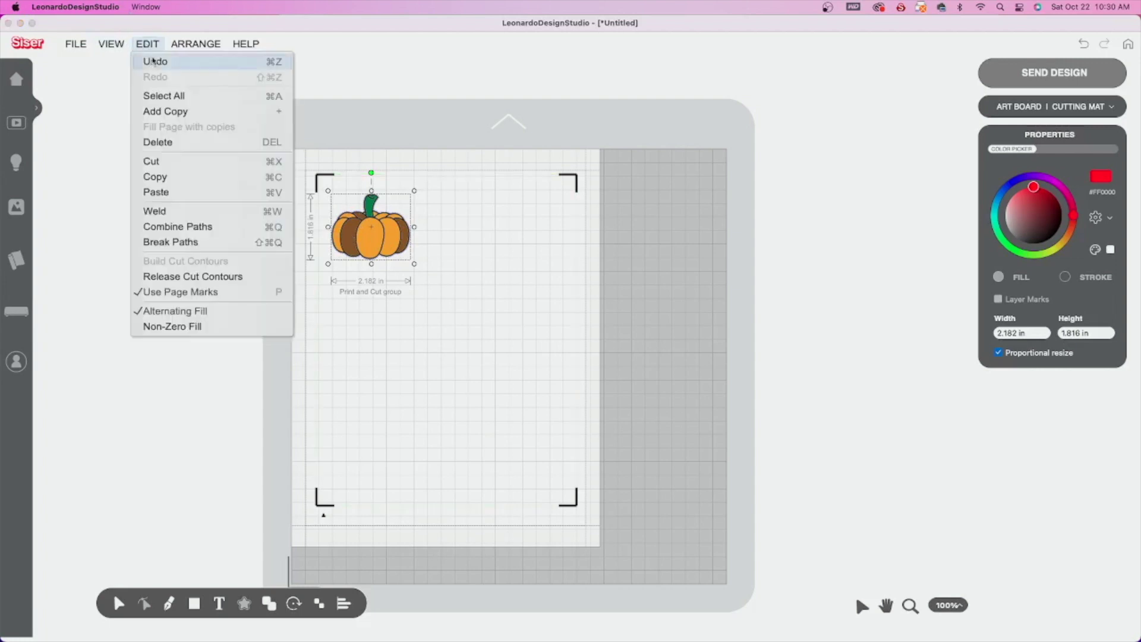
pyautogui.click(169, 191)
pyautogui.moveTo(397, 240); pyautogui.dragTo(502, 241)
pyautogui.click(147, 43)
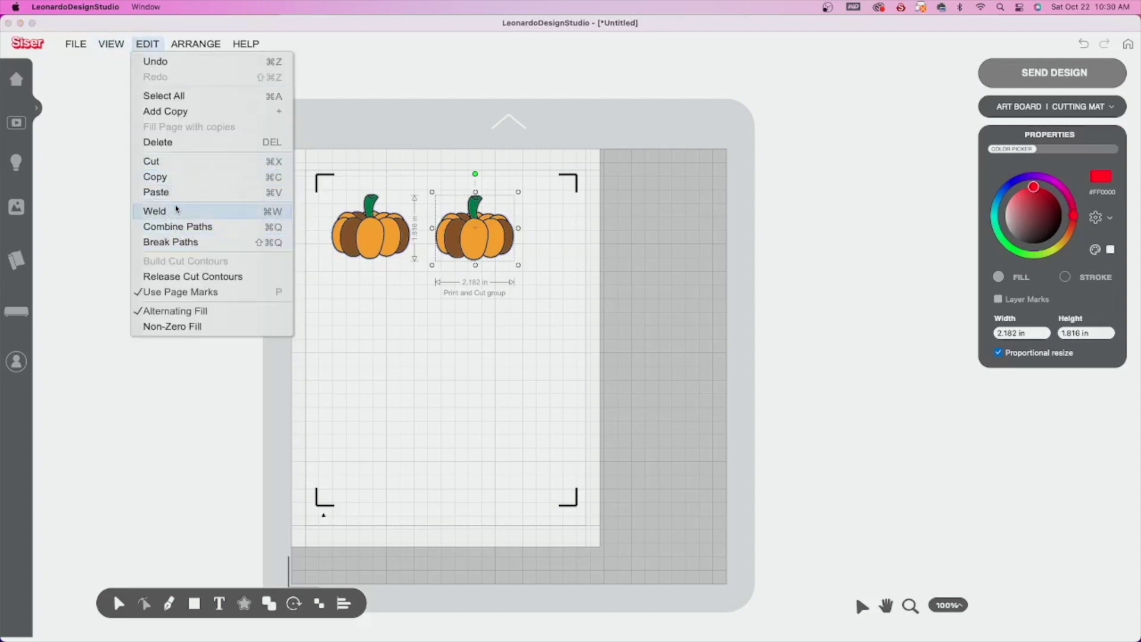
pyautogui.click(169, 177)
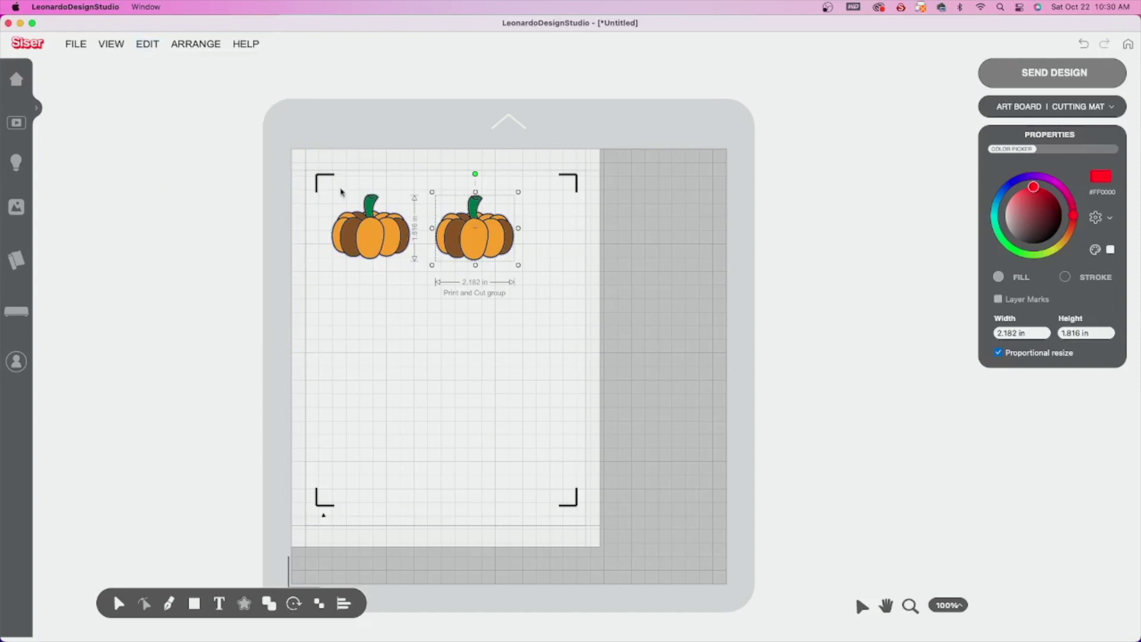
pyautogui.click(143, 43)
# - Paste a third pumpkin below the first, then import 17.png from the elements folder for contour tracing
pyautogui.click(149, 189)
pyautogui.click(76, 43)
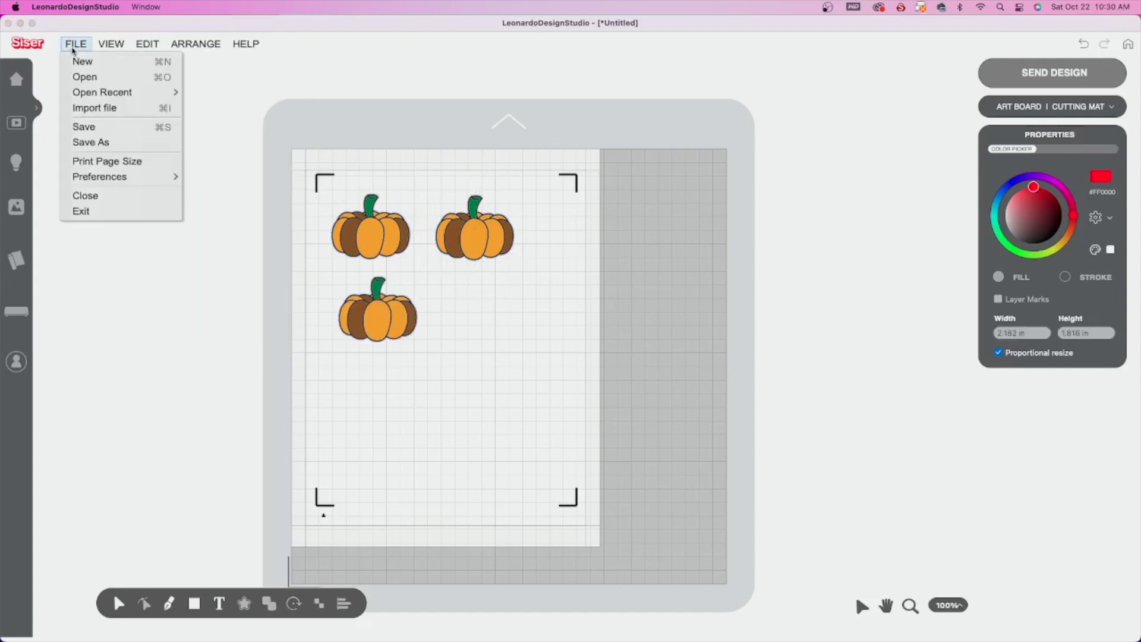
pyautogui.click(83, 109)
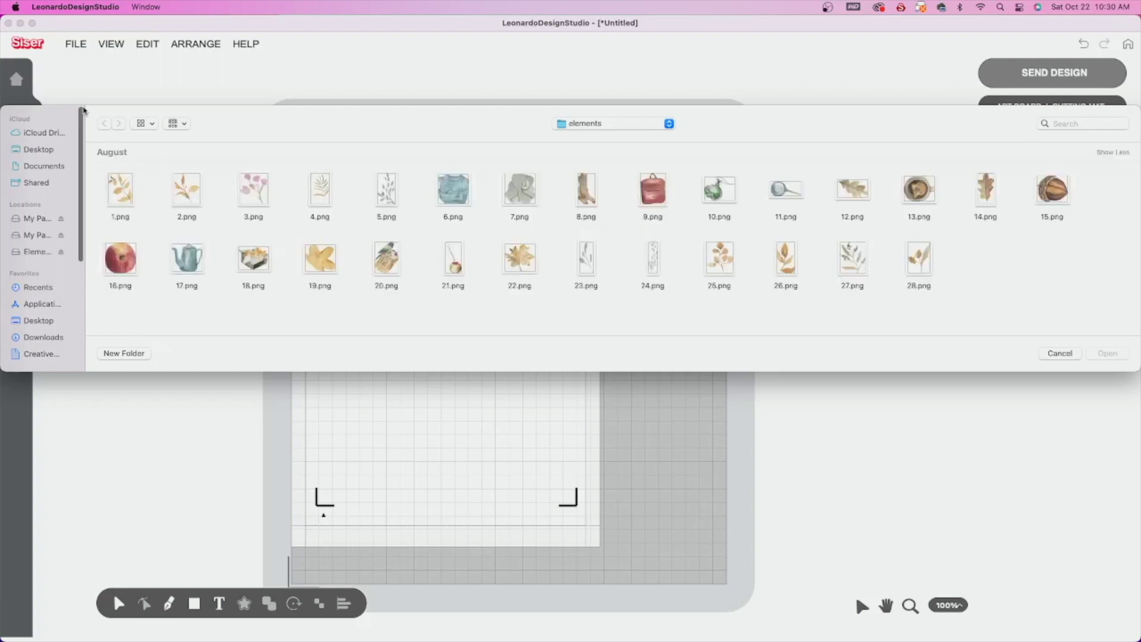
pyautogui.click(183, 271)
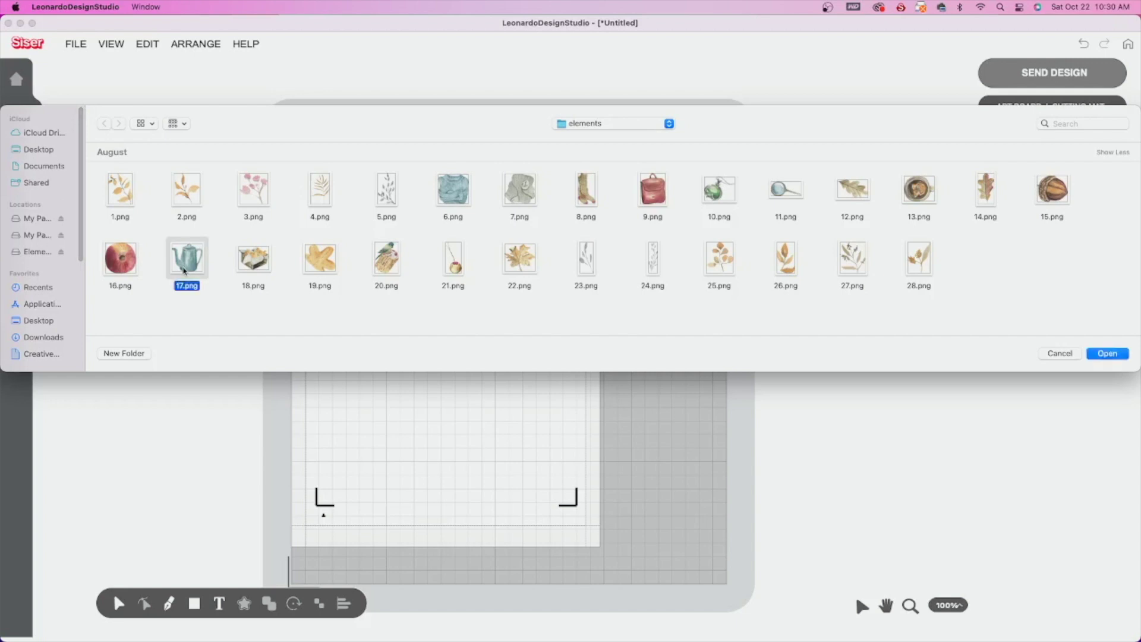
pyautogui.click(1106, 354)
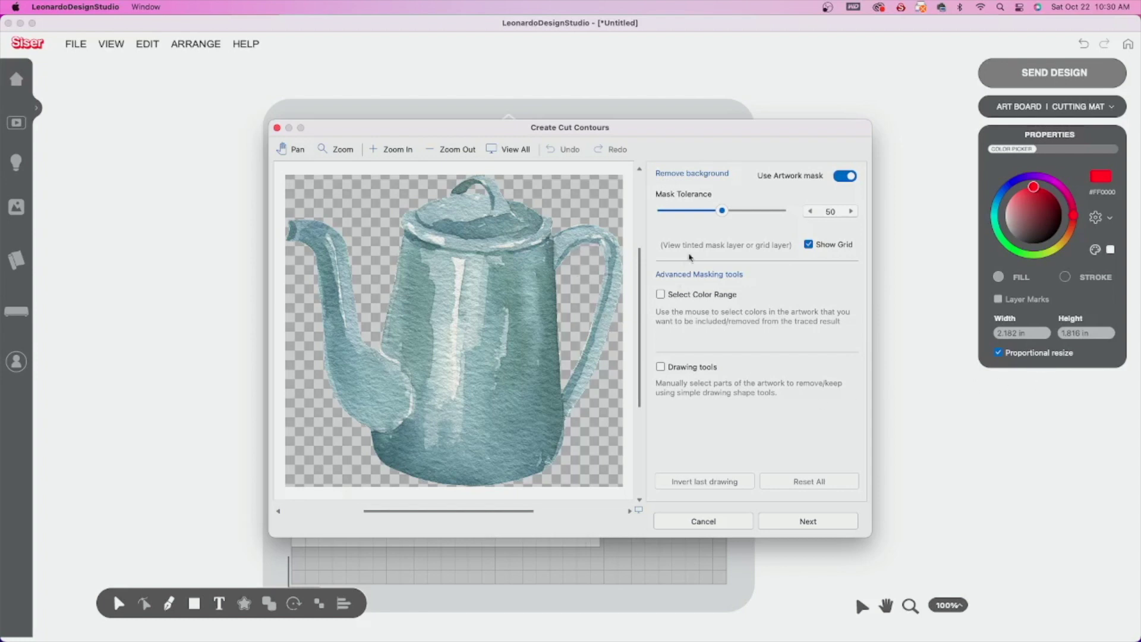
# - Trace the teapot with mask tolerance 62, no holes, smoothing 73, minimum contour area 169, and place it
pyautogui.moveTo(722, 211); pyautogui.dragTo(736, 210)
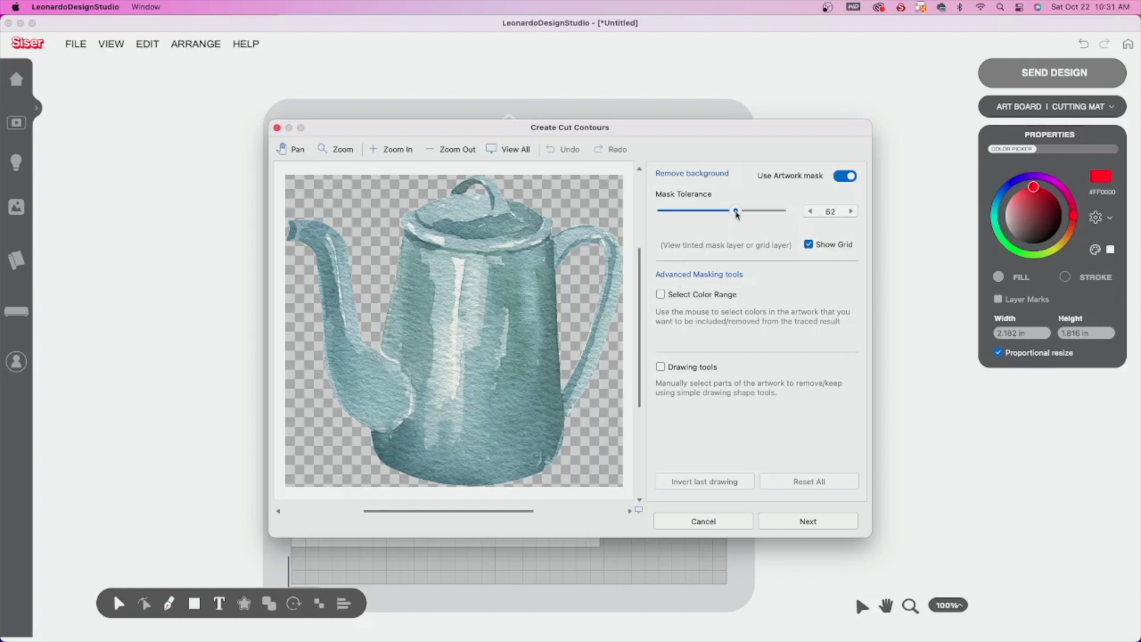
pyautogui.click(771, 523)
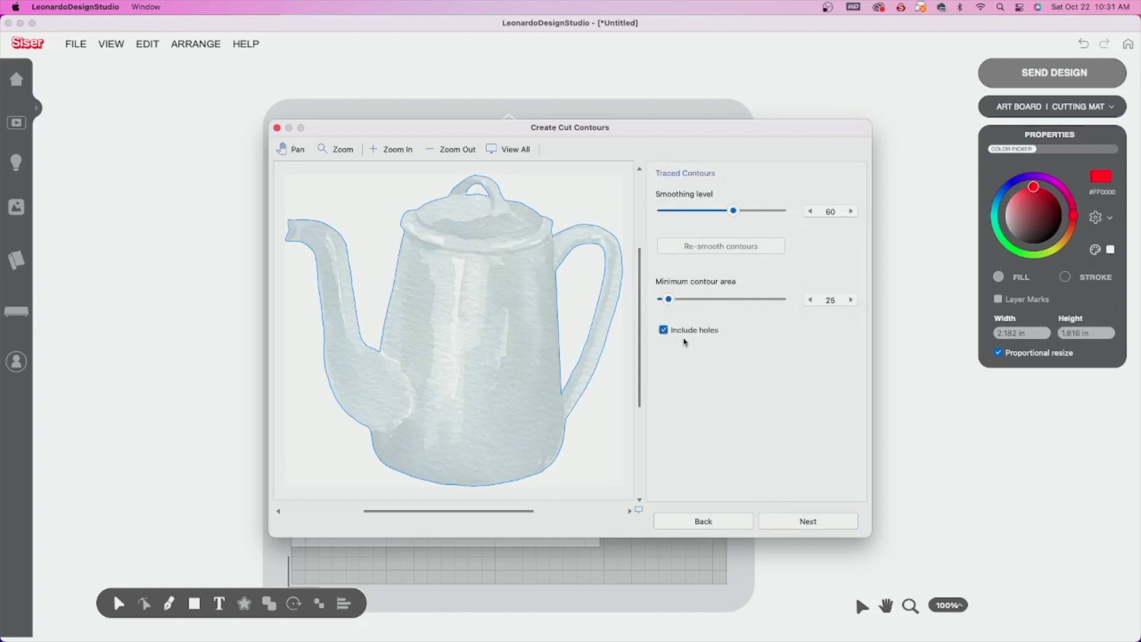
pyautogui.click(664, 331)
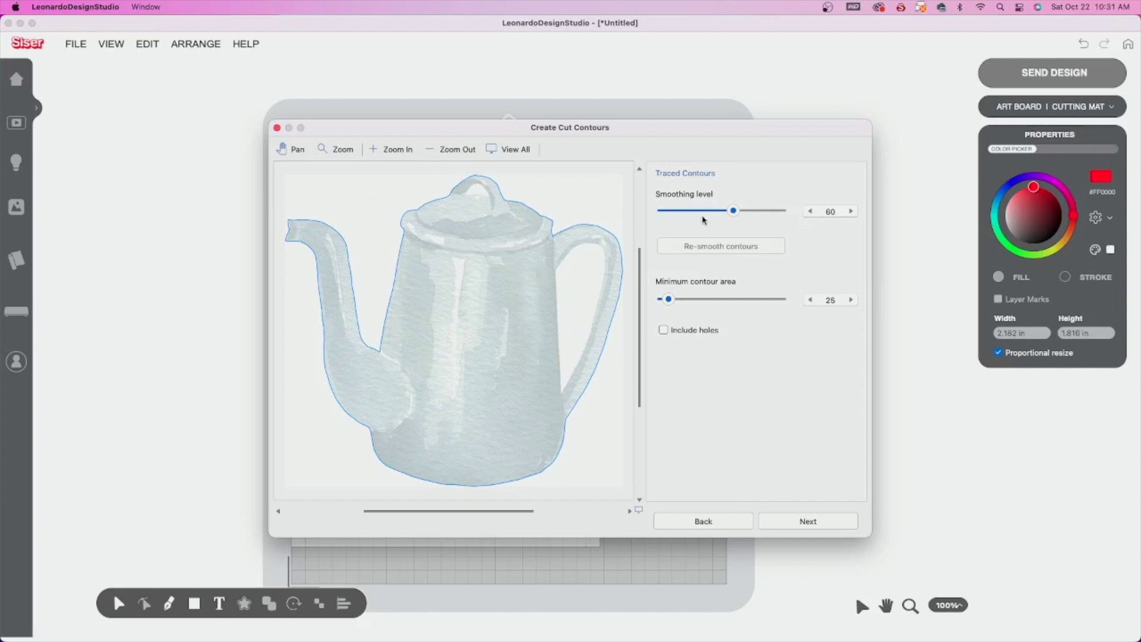
pyautogui.moveTo(734, 211); pyautogui.dragTo(750, 214)
pyautogui.moveTo(669, 300); pyautogui.dragTo(705, 302)
pyautogui.click(793, 527)
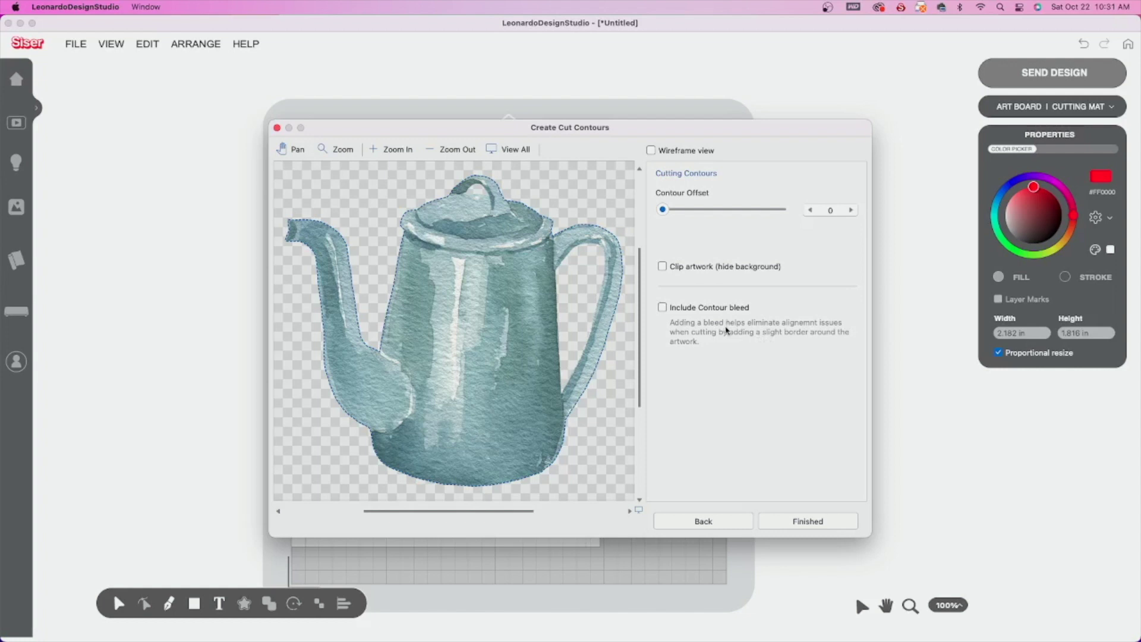
pyautogui.click(795, 521)
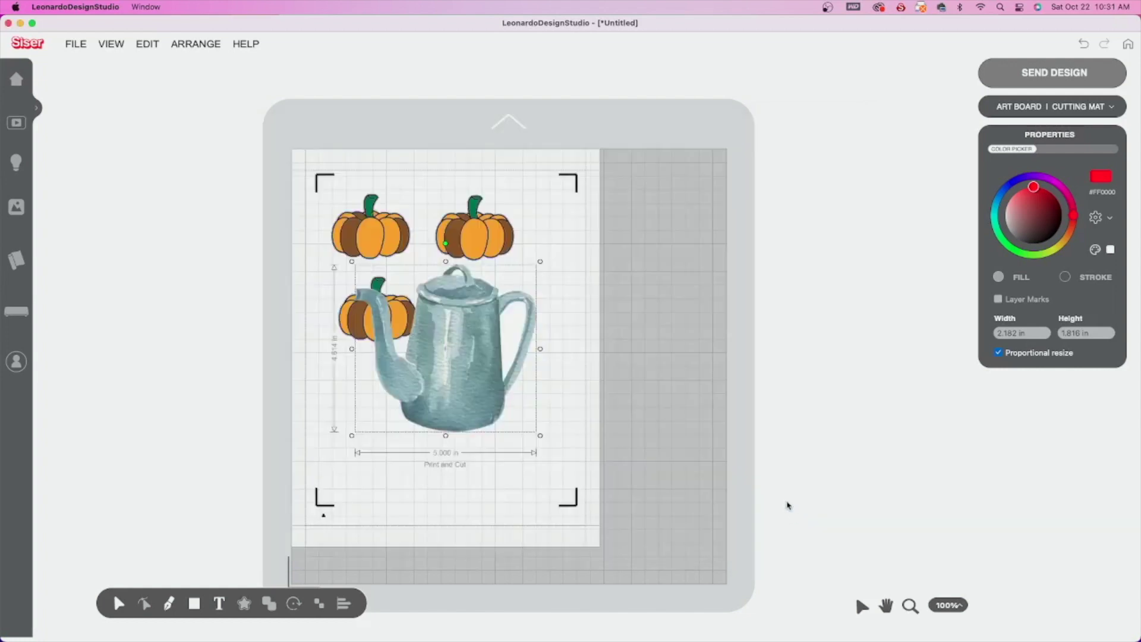
# - Shrink the teapot to 1.611 × 1.487 in beside the third pumpkin and place a copy below the lower-left pumpkin
pyautogui.click(489, 359)
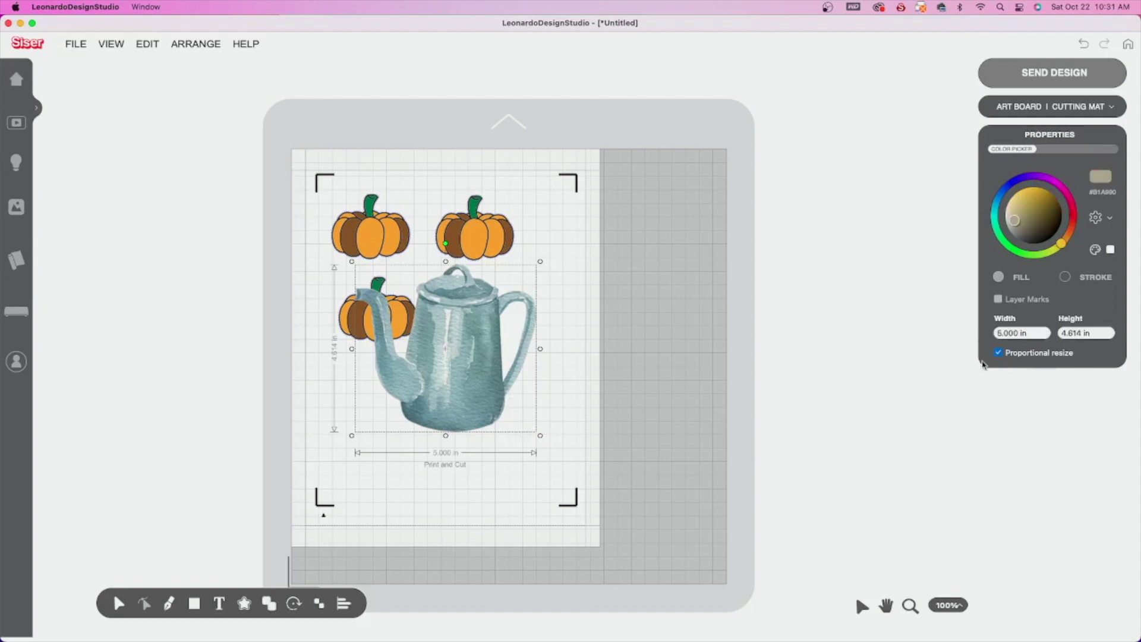
pyautogui.moveTo(539, 436); pyautogui.dragTo(489, 329)
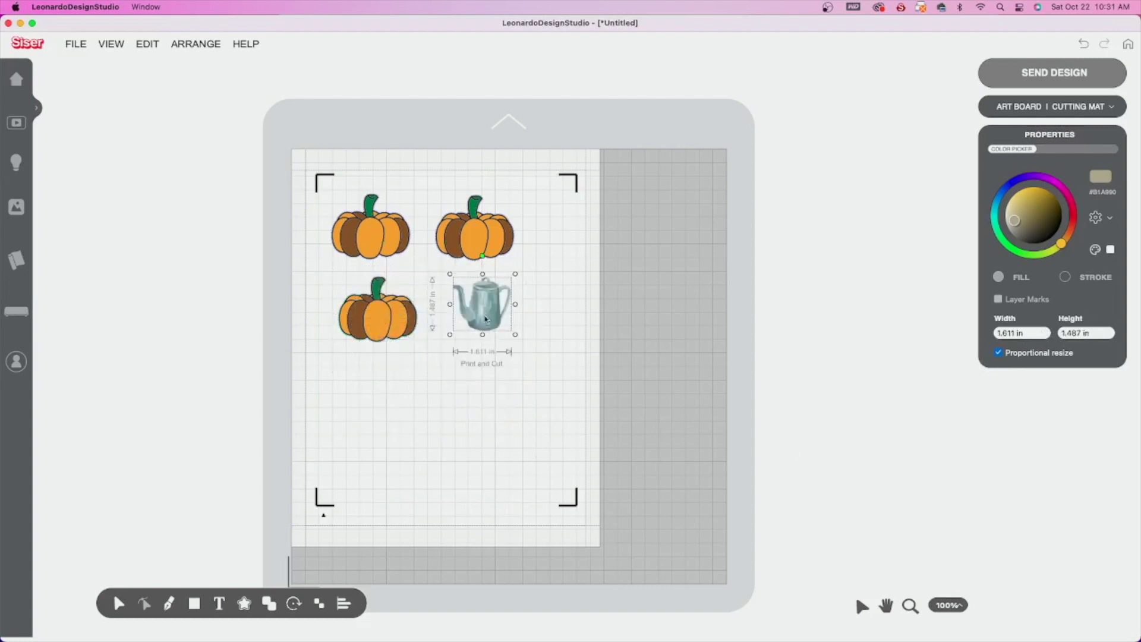
pyautogui.click(148, 43)
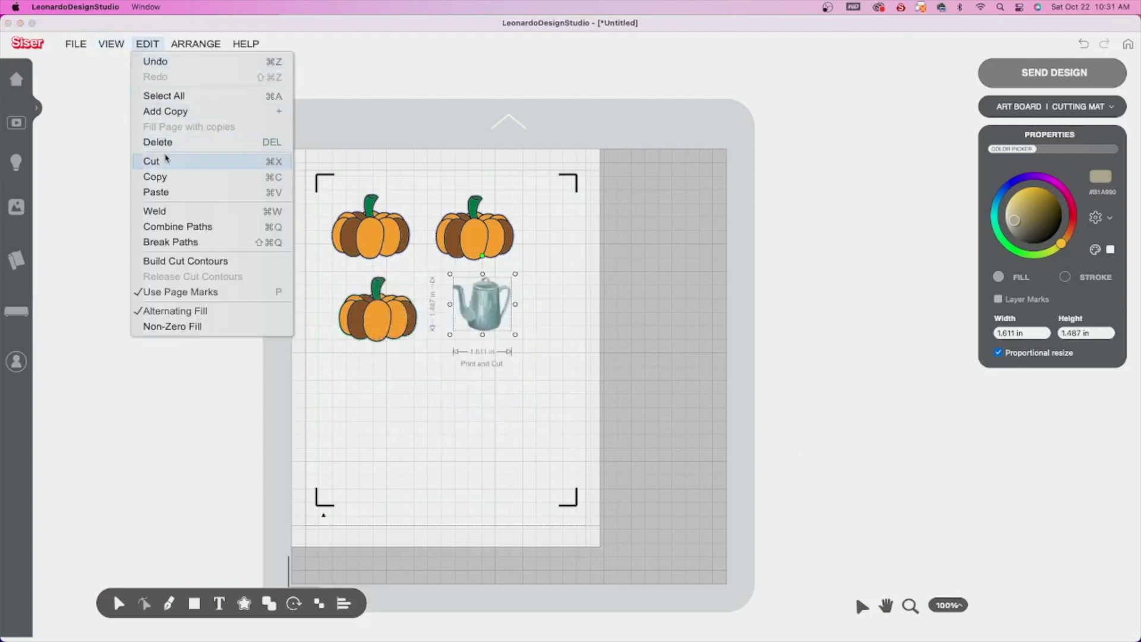
pyautogui.click(163, 176)
pyautogui.click(148, 44)
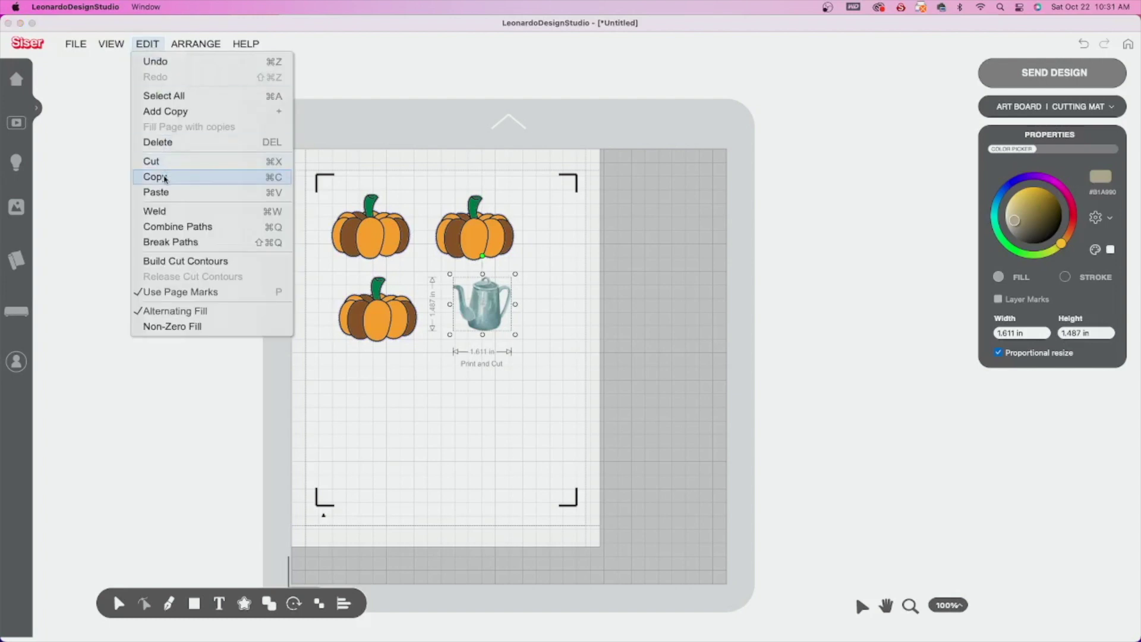
pyautogui.click(164, 176)
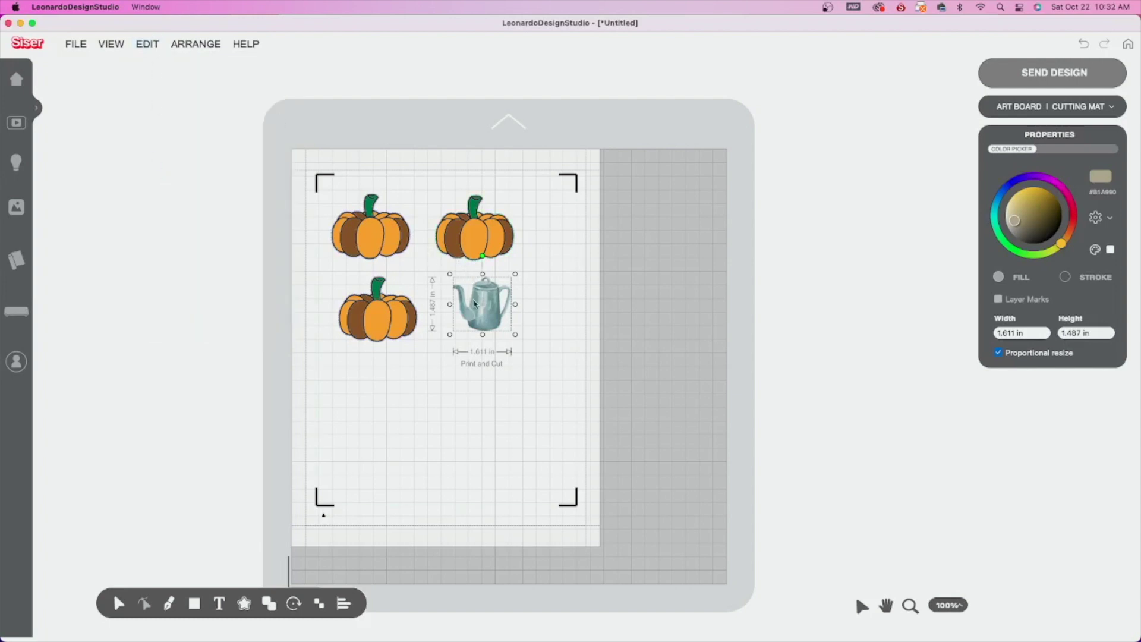
pyautogui.moveTo(479, 304); pyautogui.dragTo(377, 386)
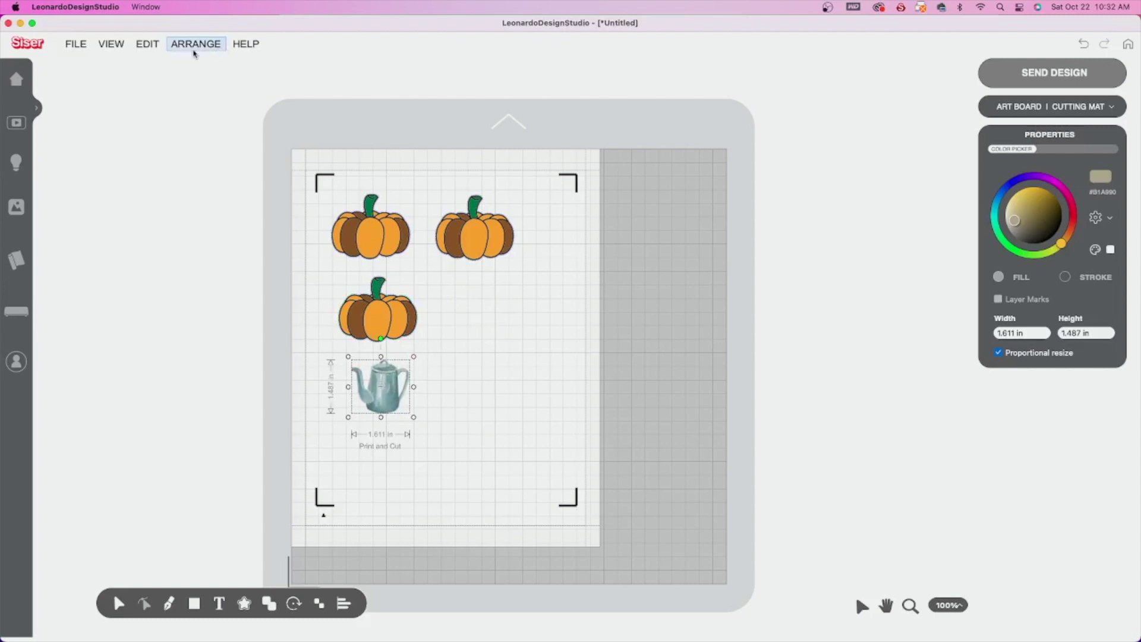
# - Paste another teapot copy and position it below the upper teapot to finish the six-item grid
pyautogui.click(147, 43)
pyautogui.click(155, 192)
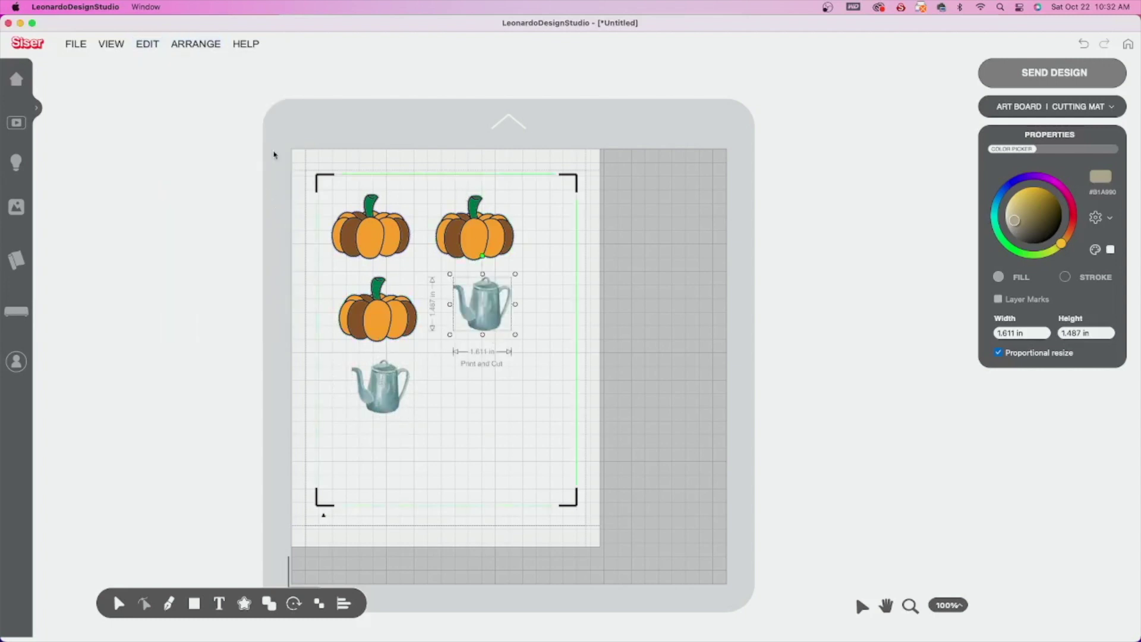
pyautogui.click(148, 43)
pyautogui.click(156, 192)
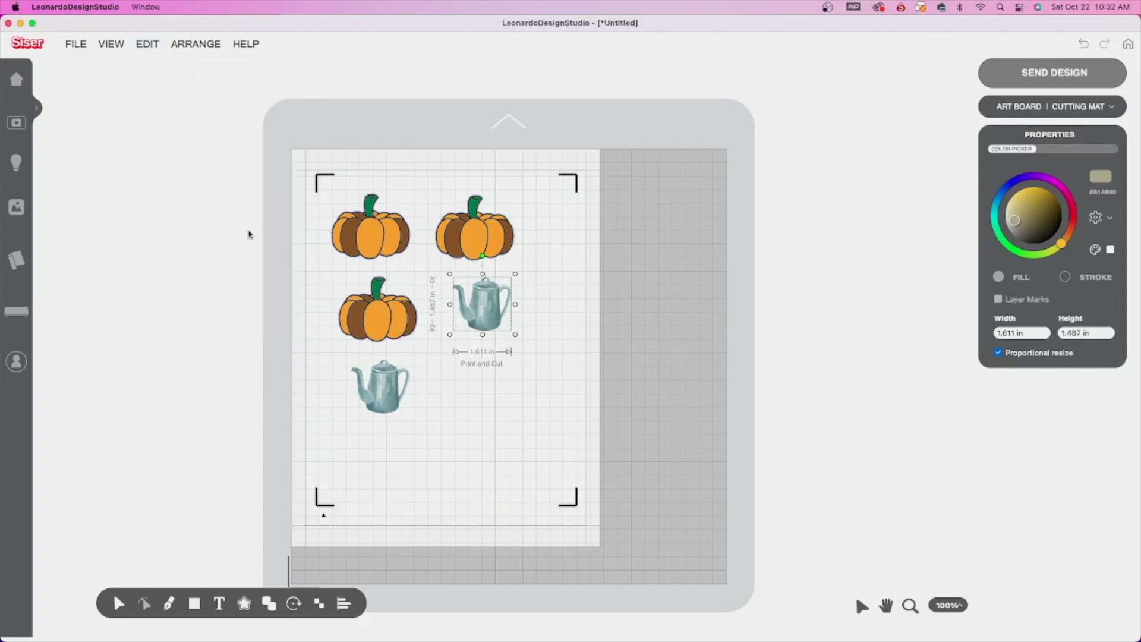
pyautogui.moveTo(482, 311); pyautogui.dragTo(480, 385)
pyautogui.click(548, 361)
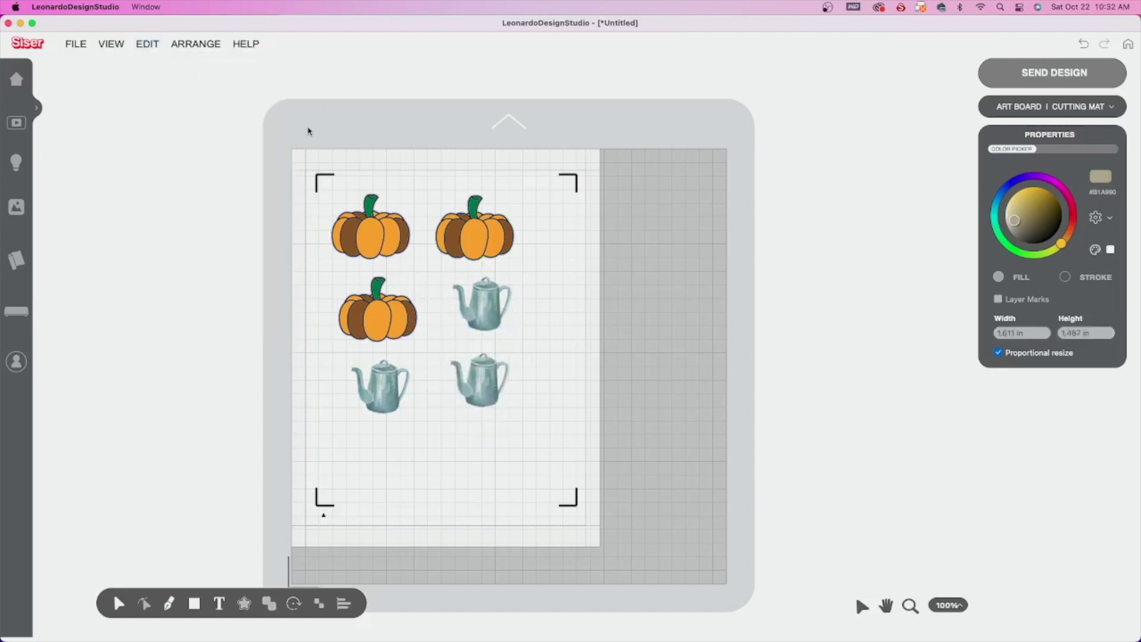
pyautogui.click(474, 323)
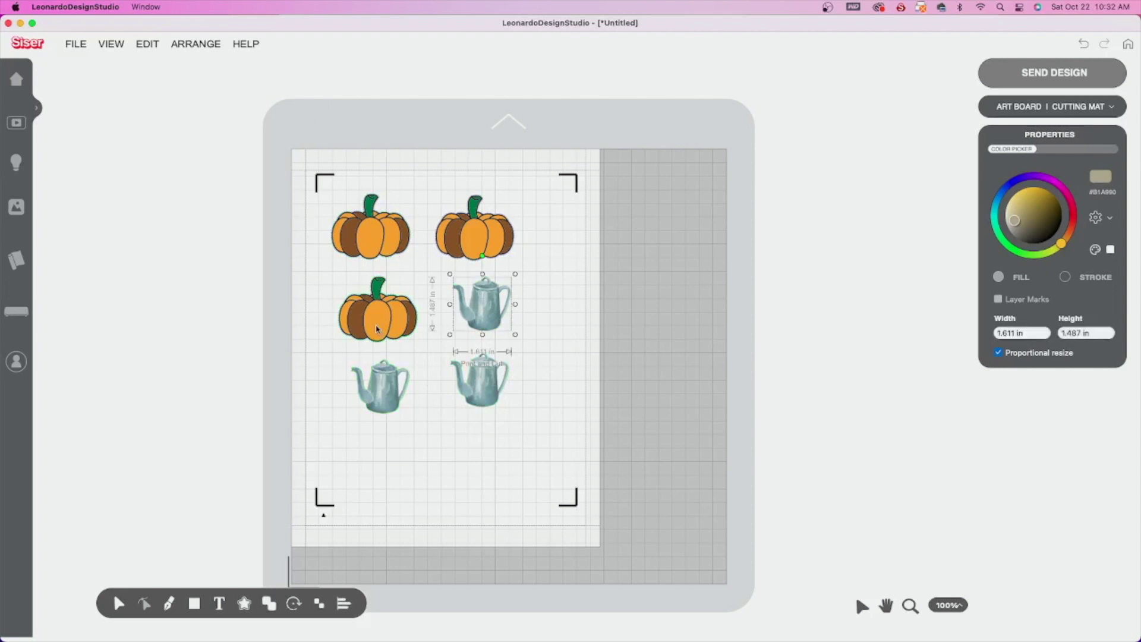
pyautogui.click(571, 288)
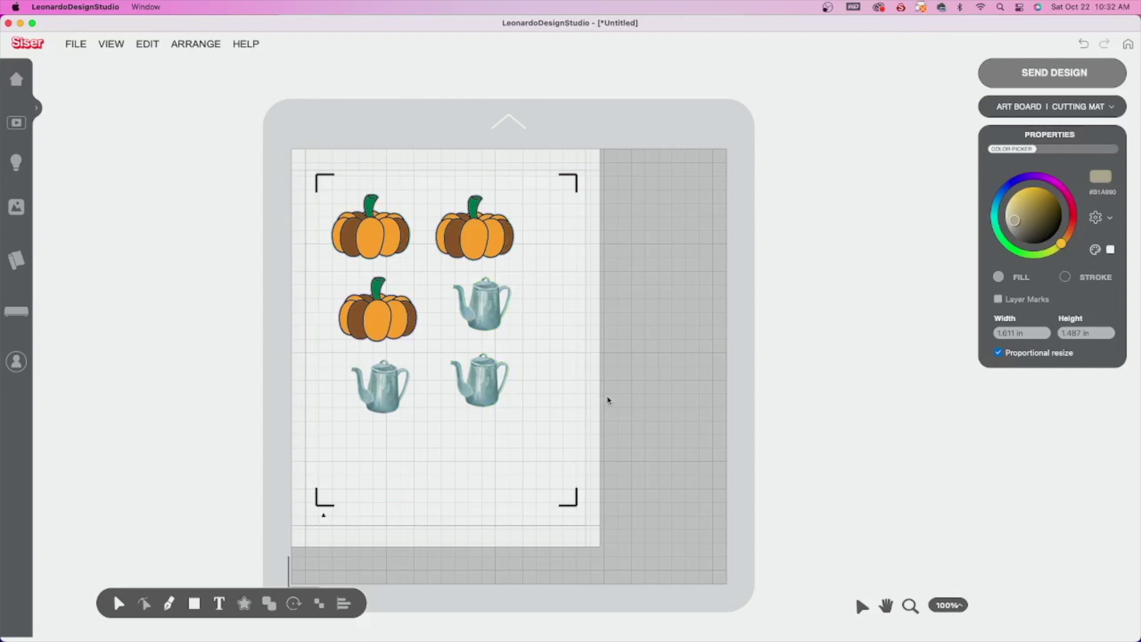
# - Check the ART BOARD | CUTTING MAT settings for US Letter and send the design to the print stage
pyautogui.click(1030, 113)
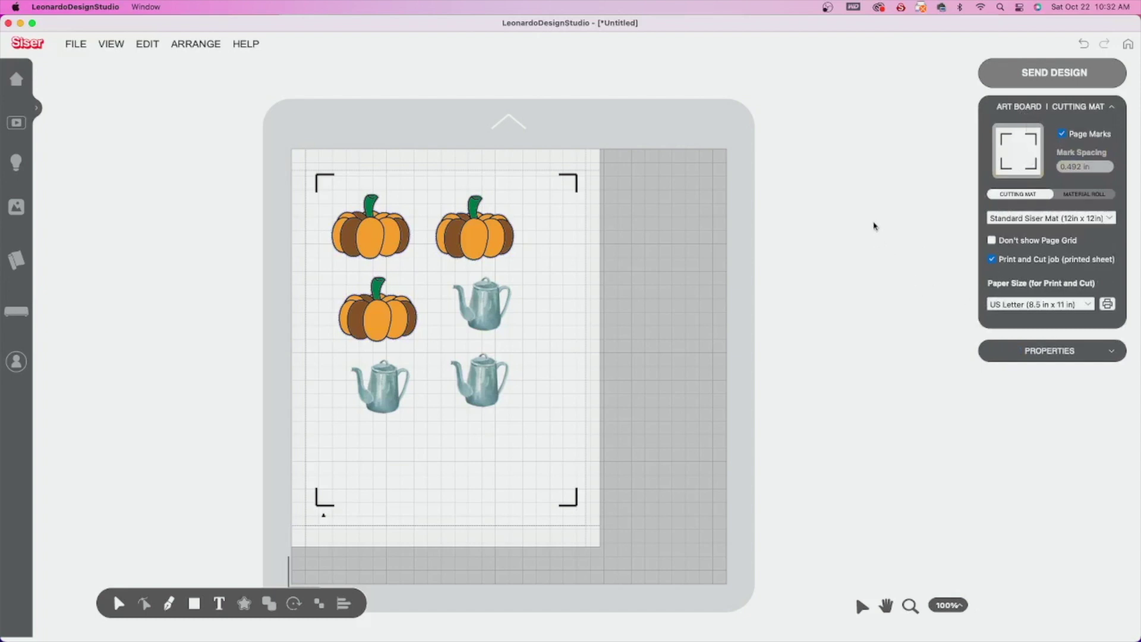
pyautogui.click(1047, 70)
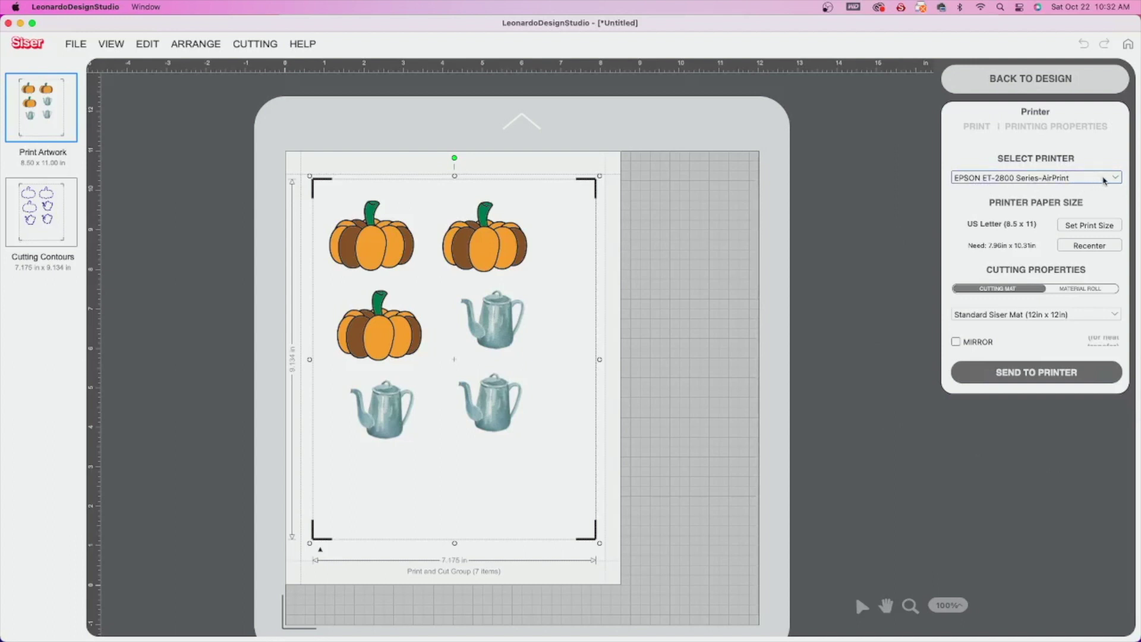
# - Print the artwork on the EPSON ET-2800 with the Cutting Mat setup selected
pyautogui.click(1104, 181)
pyautogui.click(1009, 181)
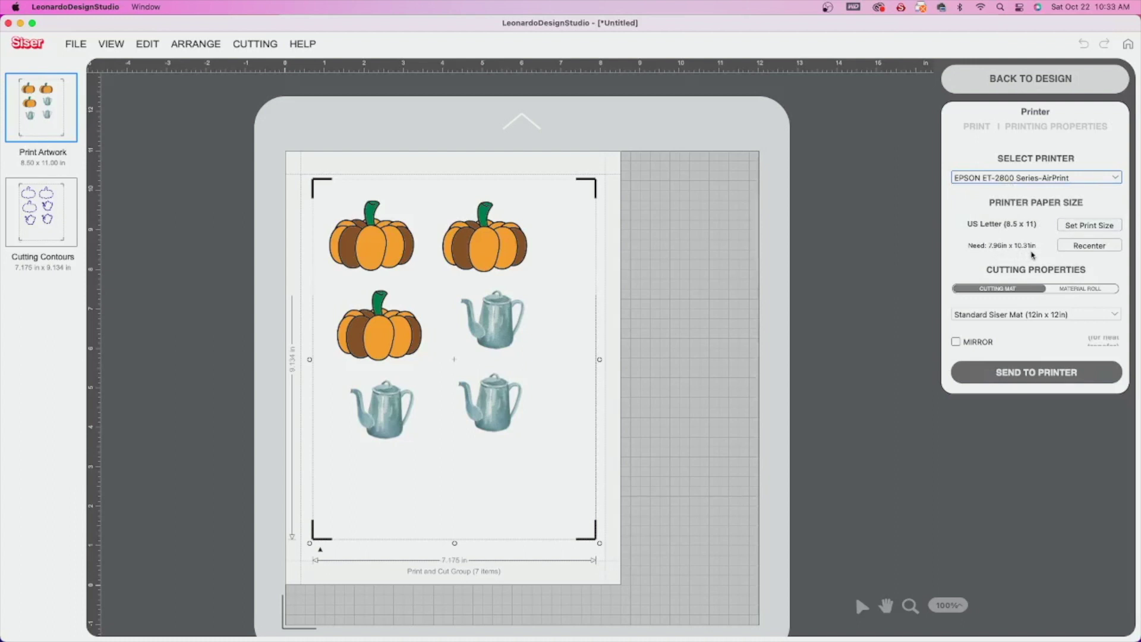
pyautogui.click(1064, 290)
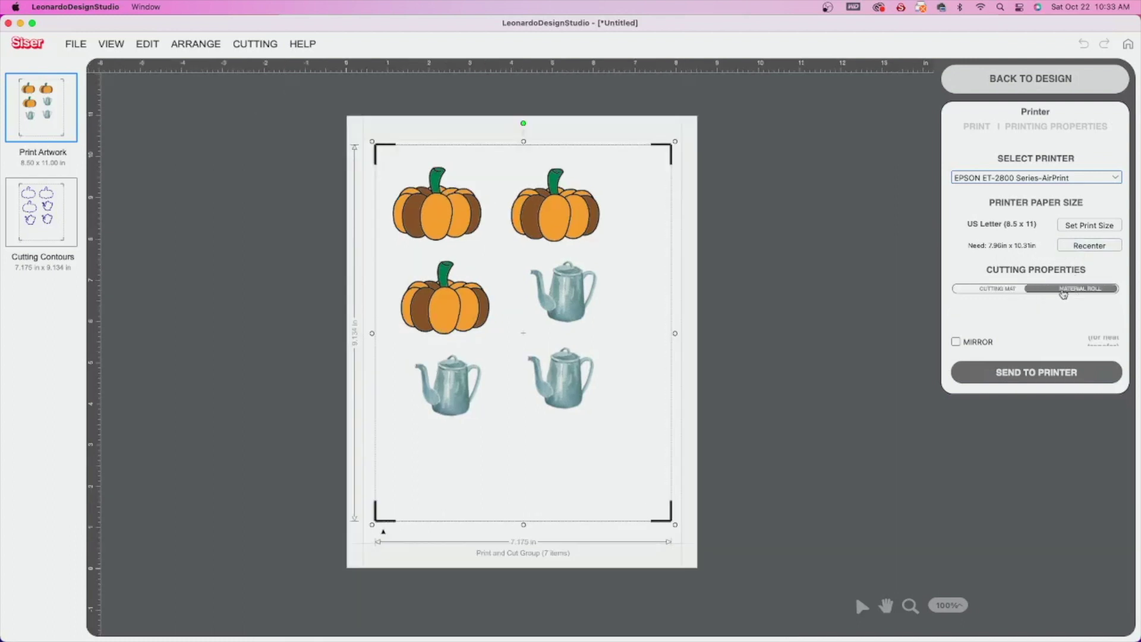
pyautogui.click(1015, 294)
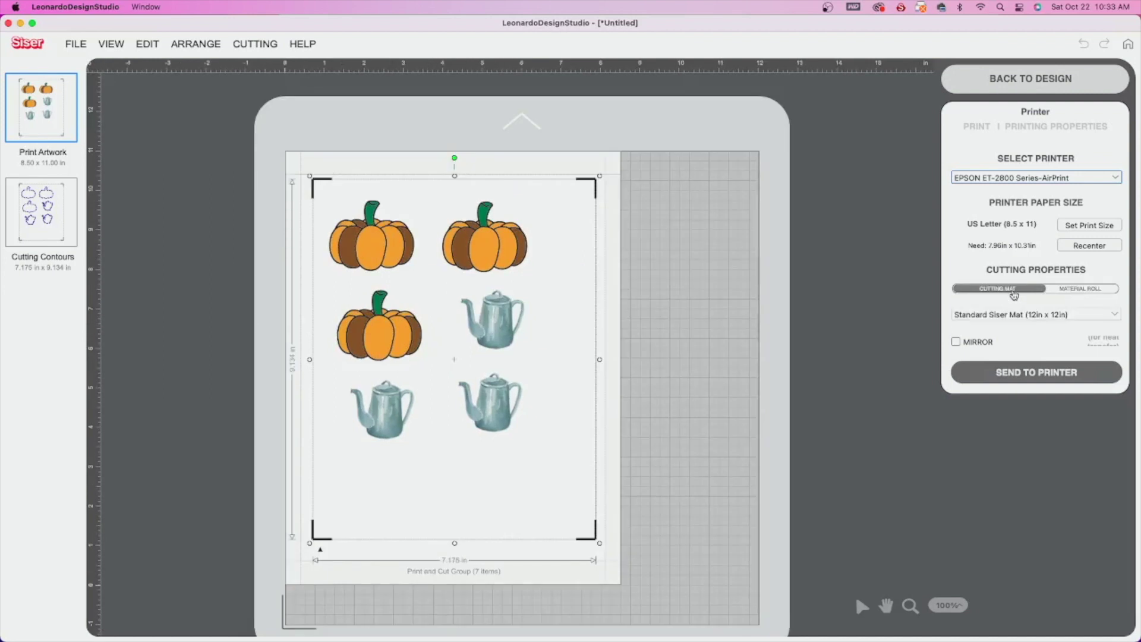
pyautogui.click(1037, 372)
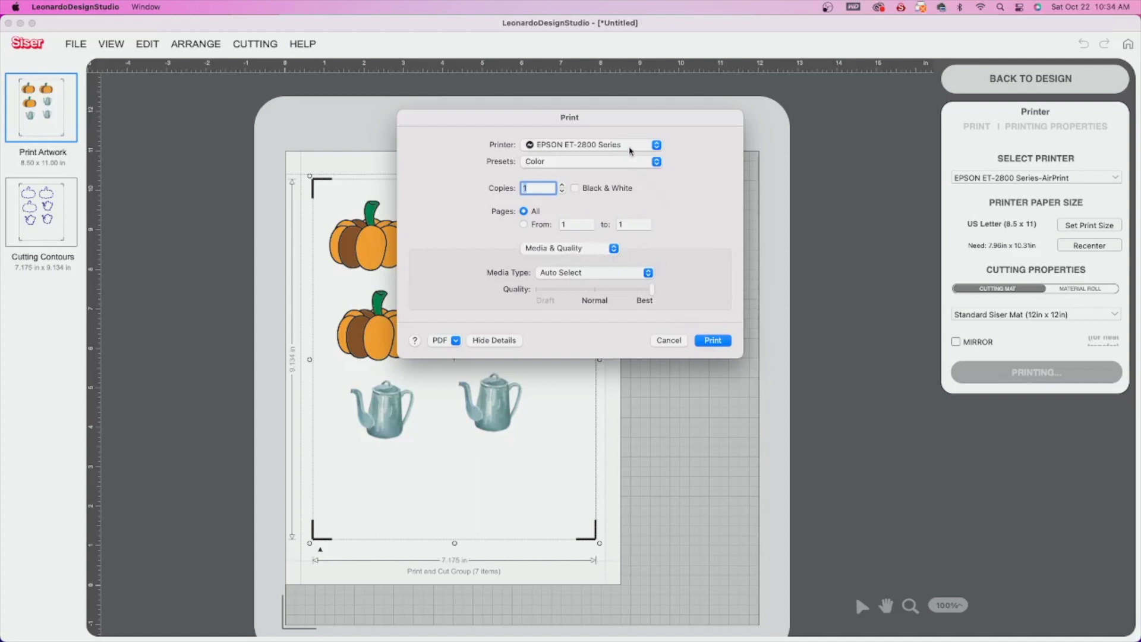
pyautogui.click(699, 339)
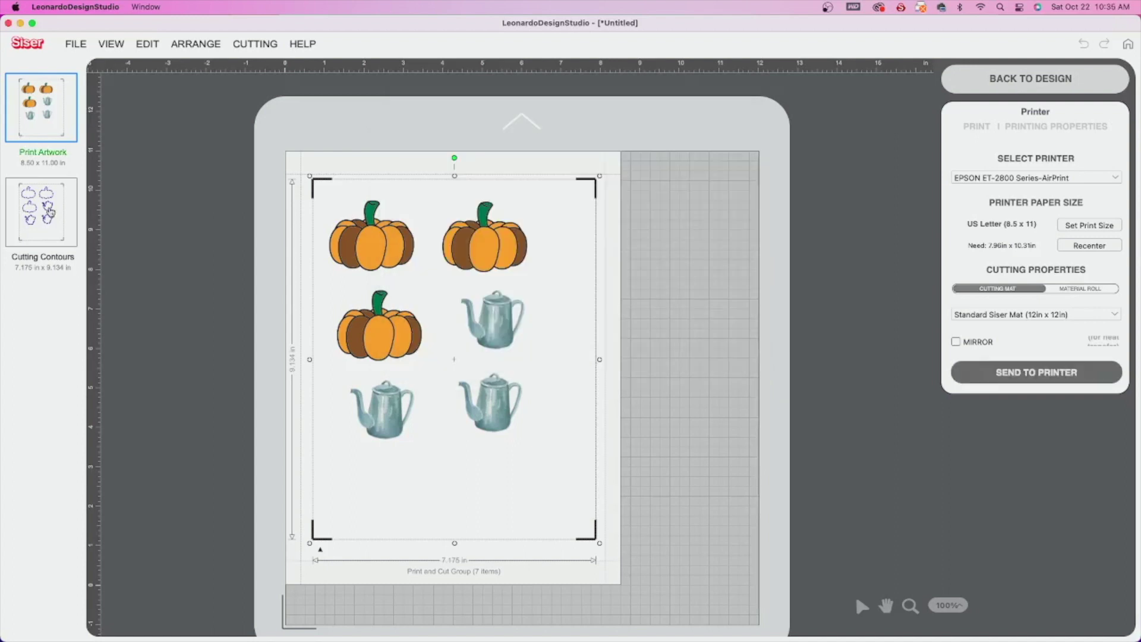
# - Show the Cutting Contours page with the six pumpkin and teapot outlines
pyautogui.click(51, 212)
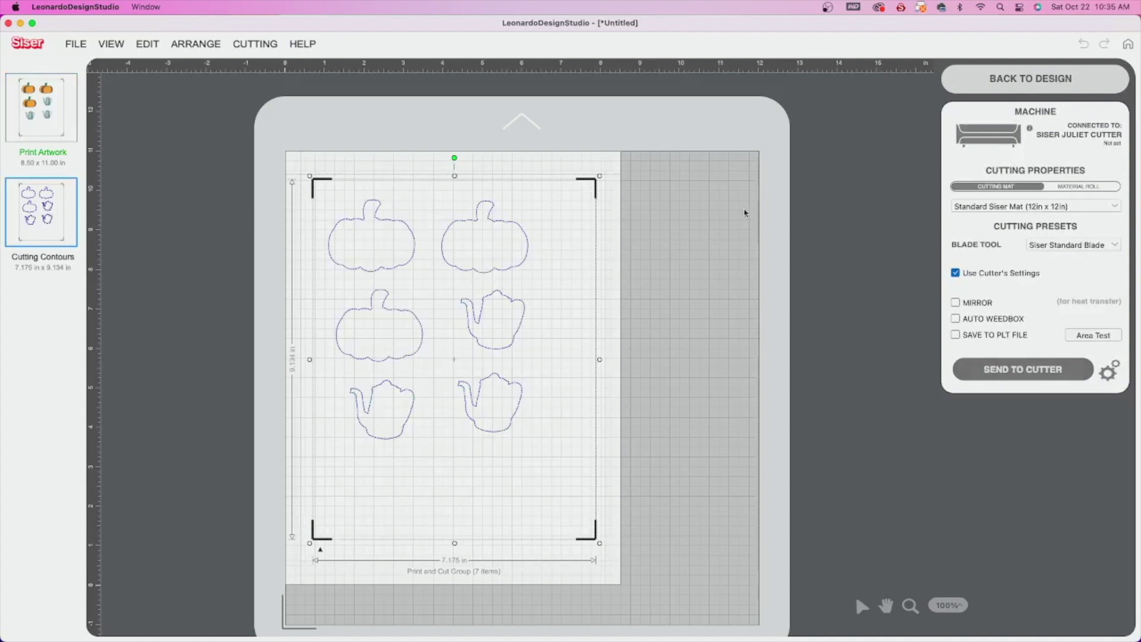